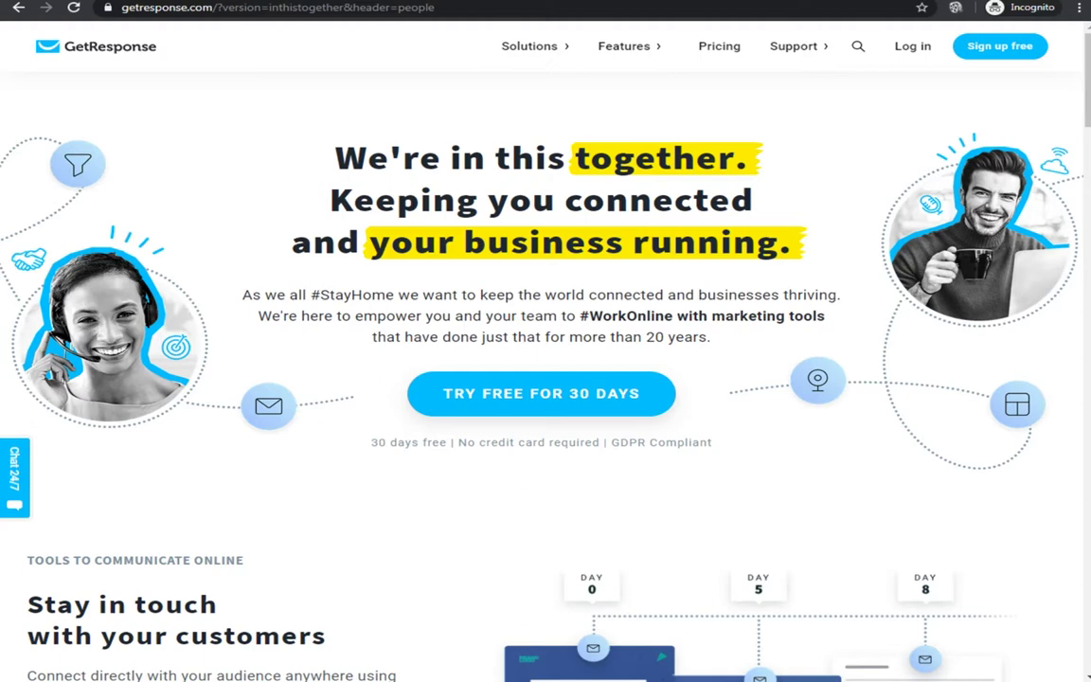
Look over the GetResponse home page and the entries offered under Features and Solutions
scroll(500, 527, "down", 5)
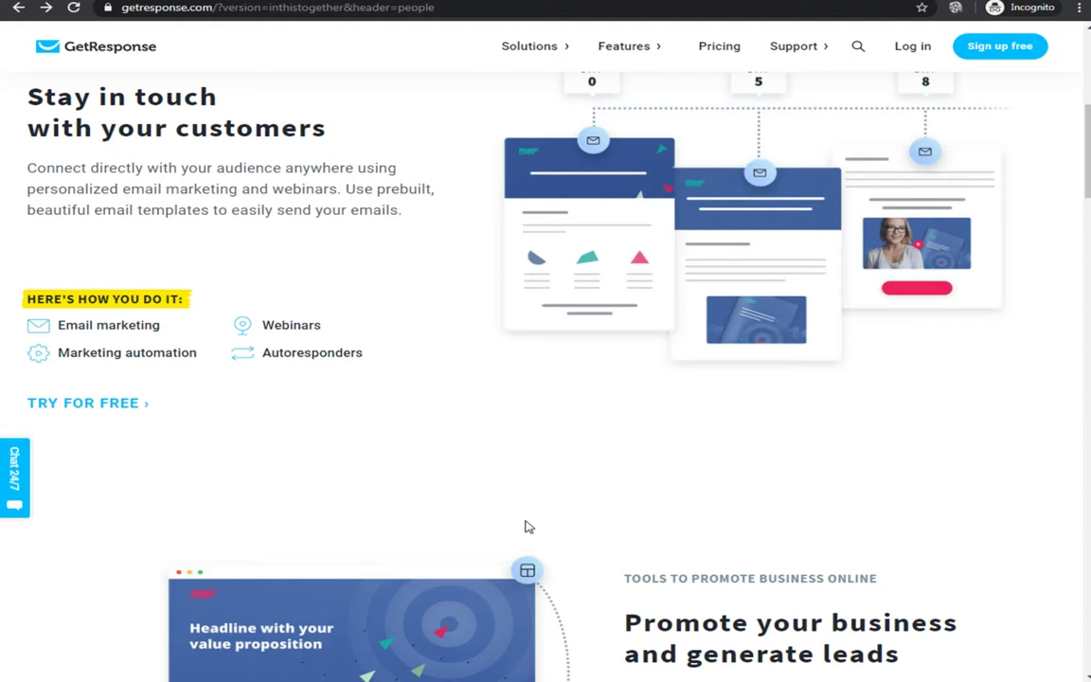
mouse_move(638, 61)
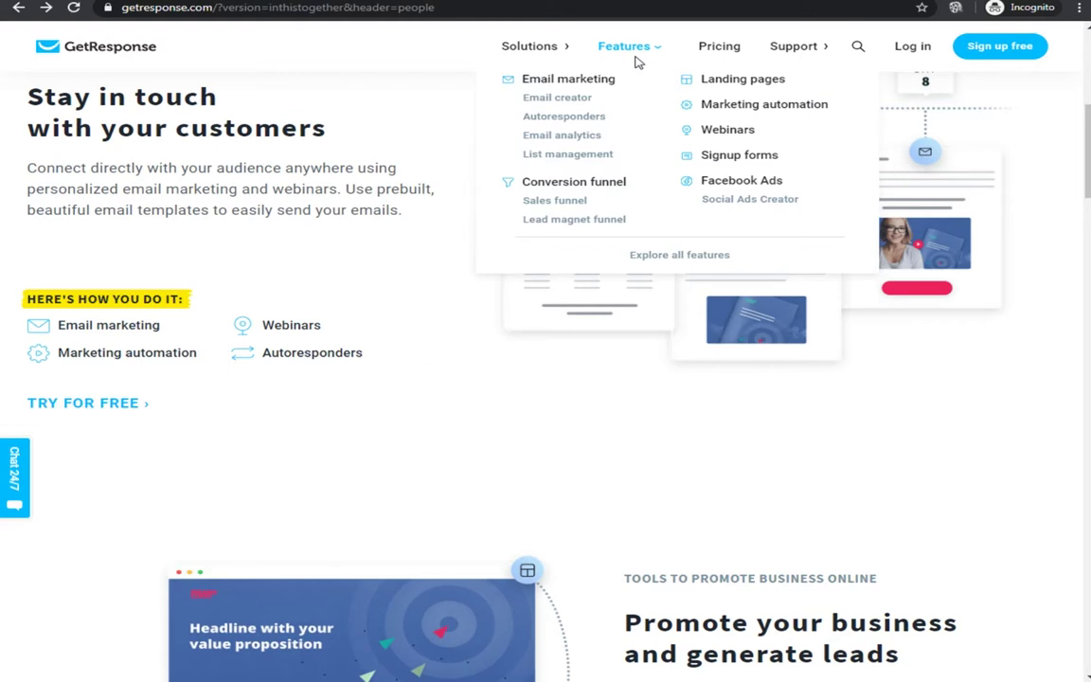
mouse_move(509, 48)
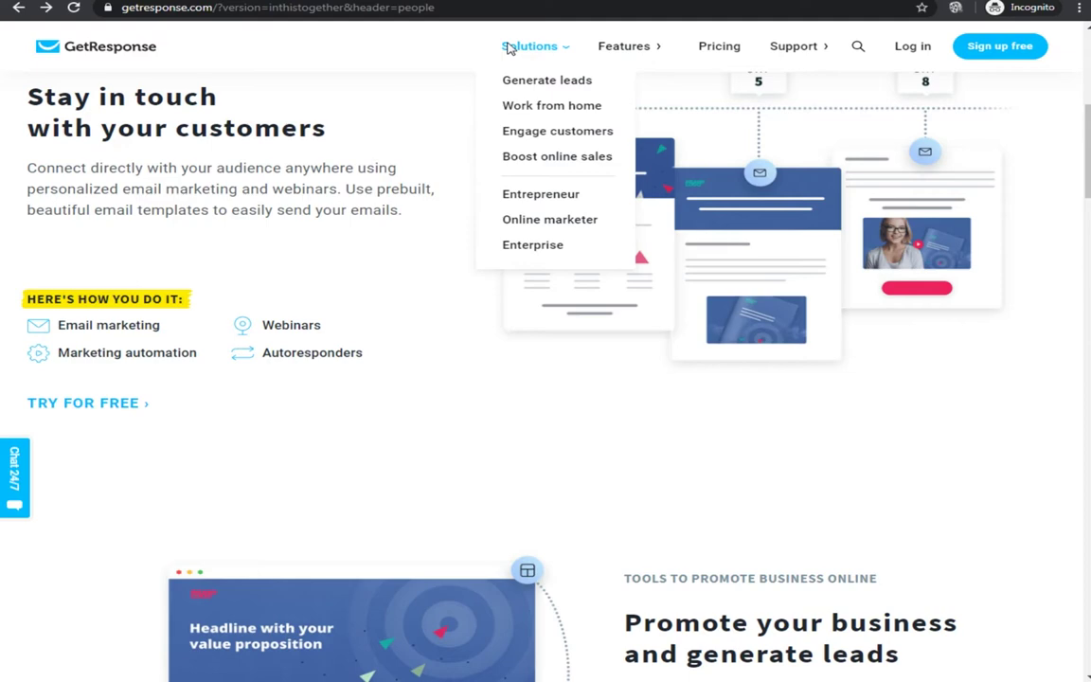
scroll(510, 49, "up", 5)
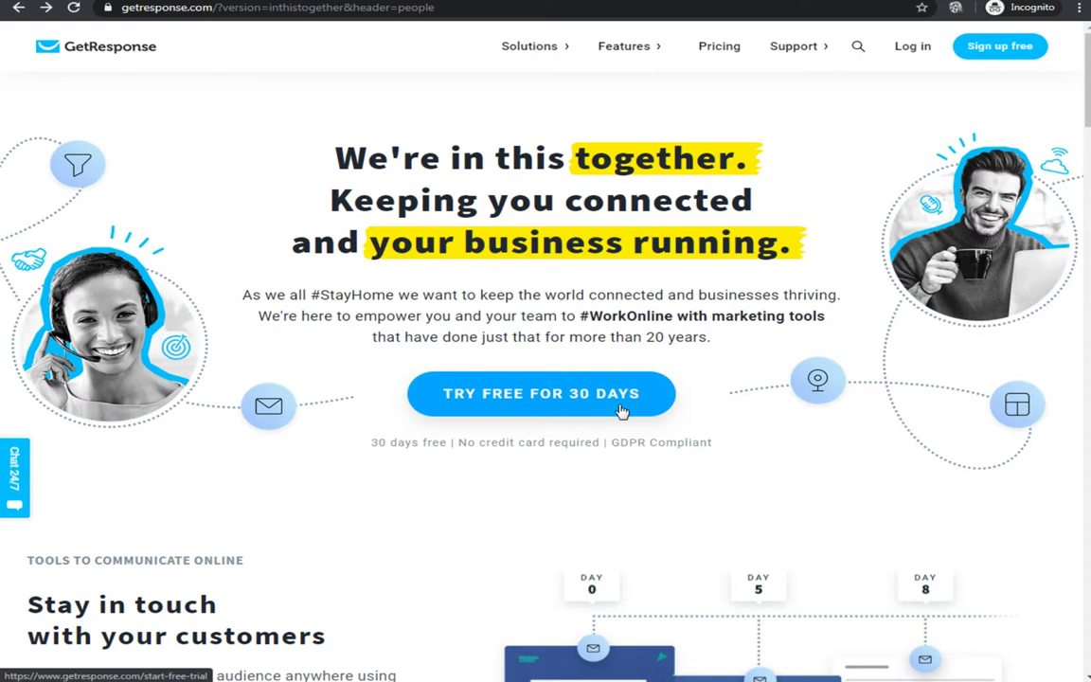
Open the GetResponse pricing page and compare the features and monthly prices of the Basic, Plus, Professional and Enterprise plans
left_click(716, 46)
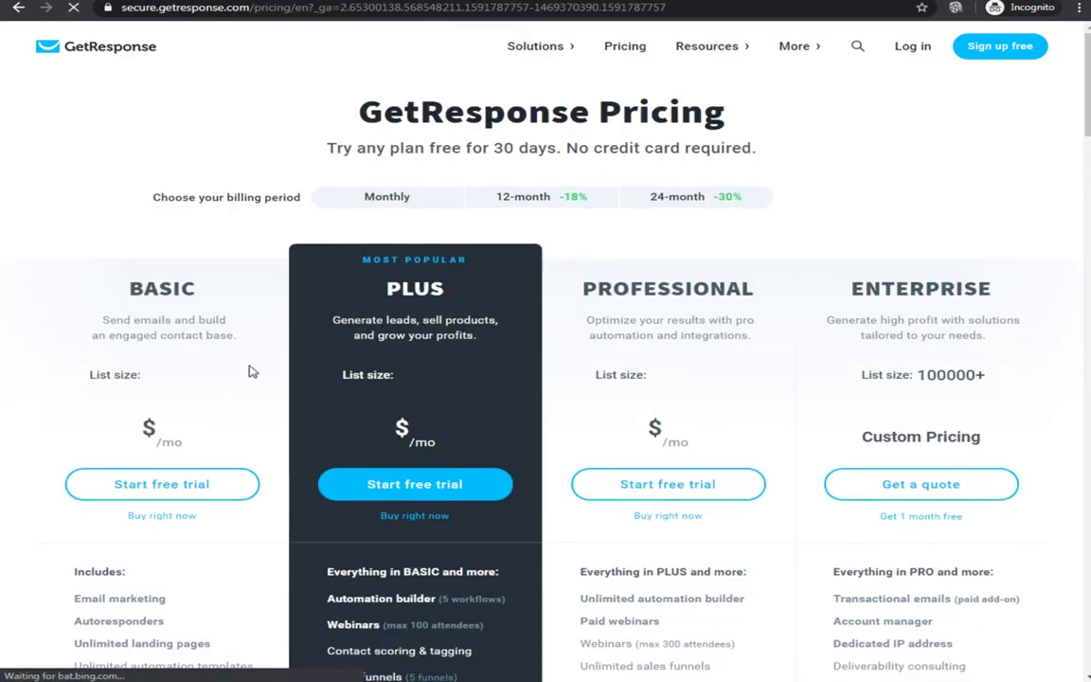
scroll(251, 370, "down", 1)
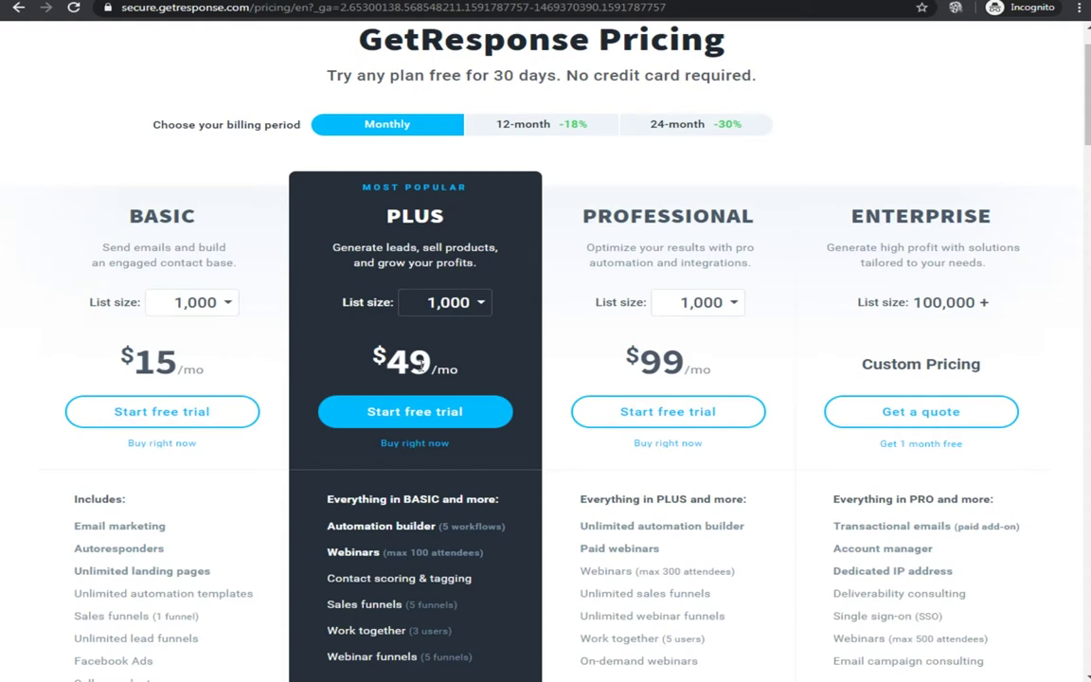
scroll(417, 363, "down", 2)
scroll(156, 227, "up", 1)
scroll(163, 206, "down", 1)
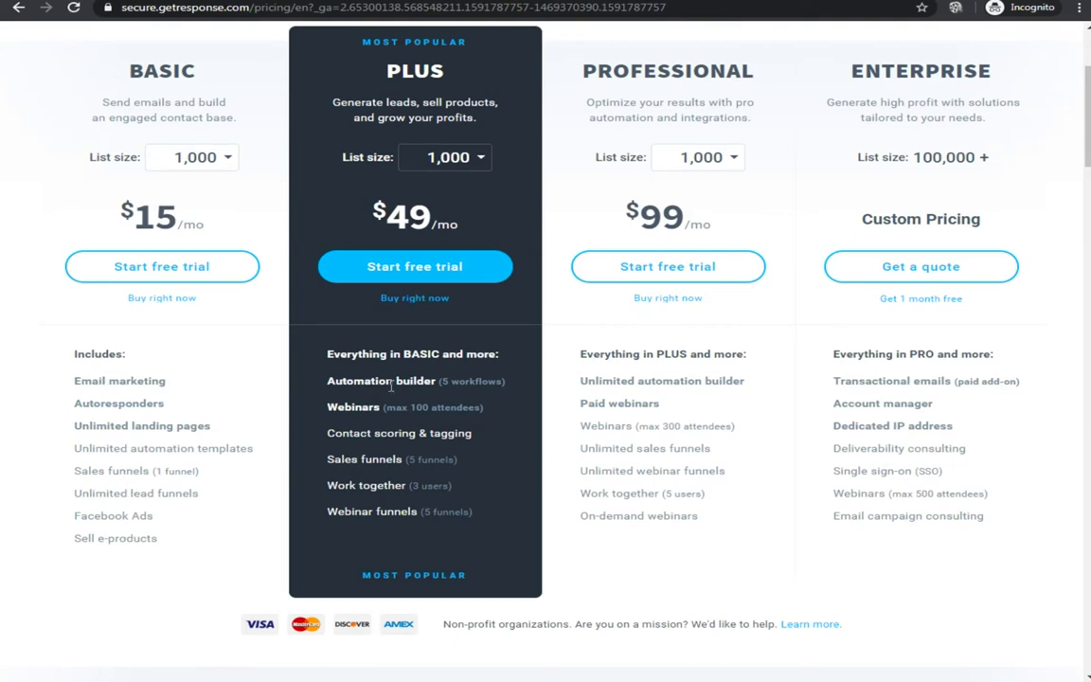
scroll(390, 378, "up", 1)
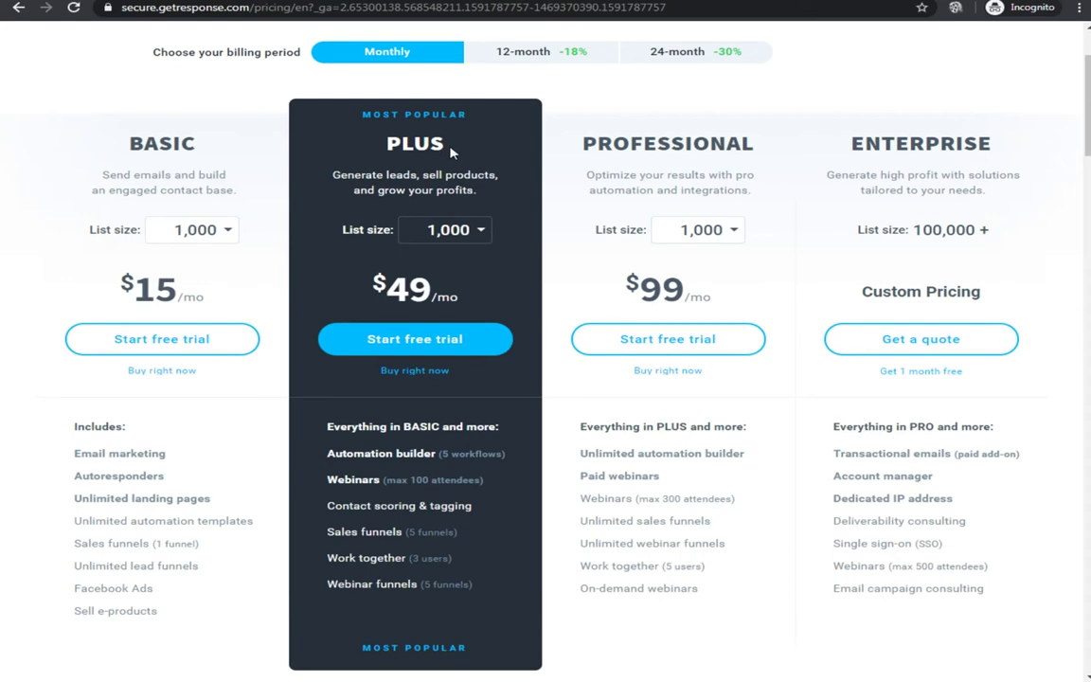
scroll(414, 403, "down", 1)
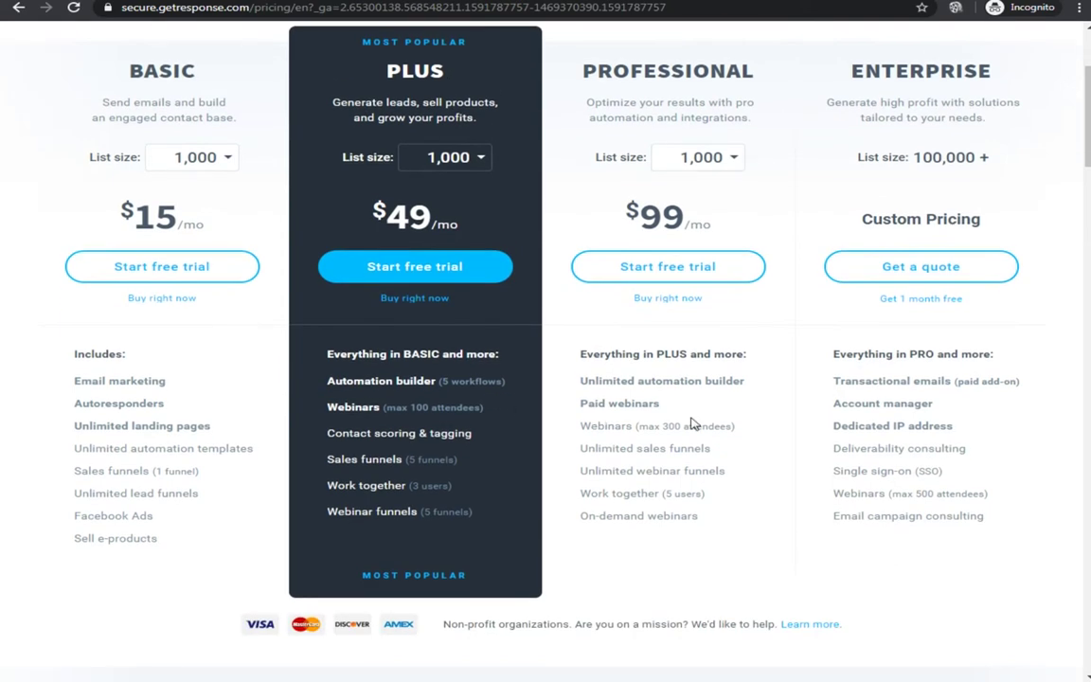
scroll(625, 381, "up", 3)
scroll(634, 282, "down", 2)
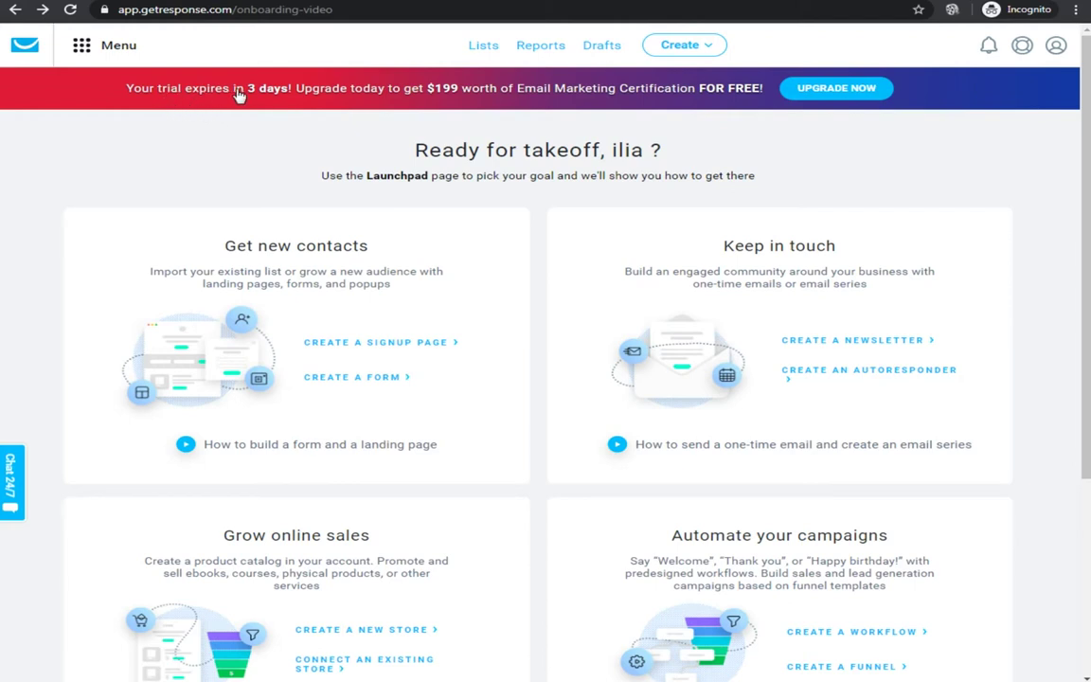
Start a new landing page with the Lead generation template from the Sign-up and registration category
left_click(83, 53)
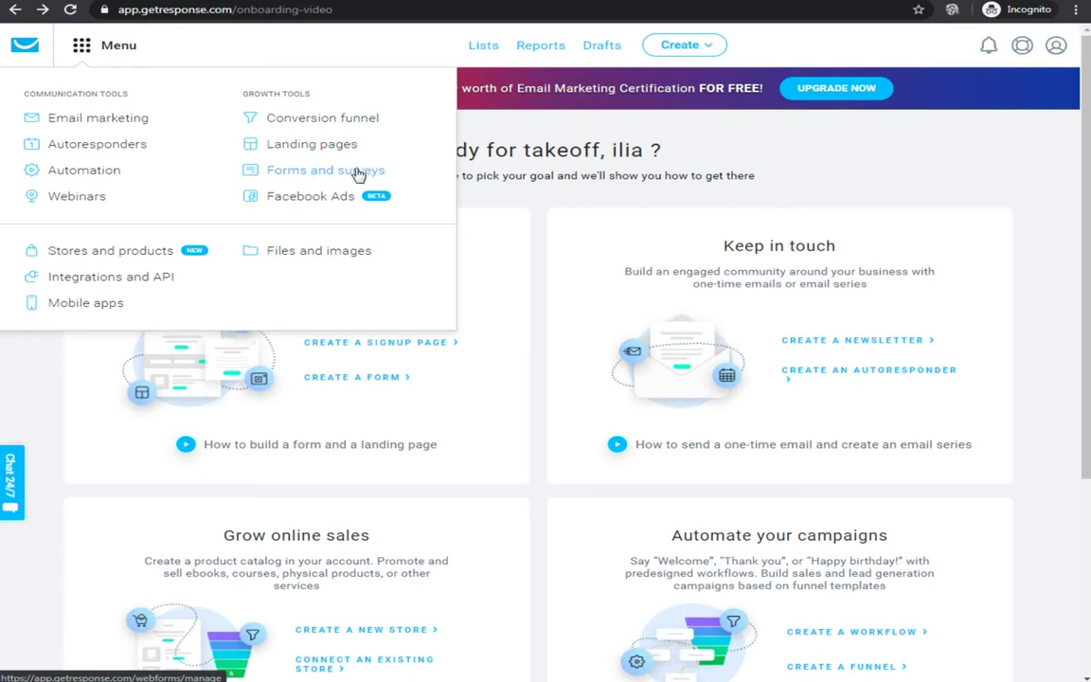
left_click(305, 157)
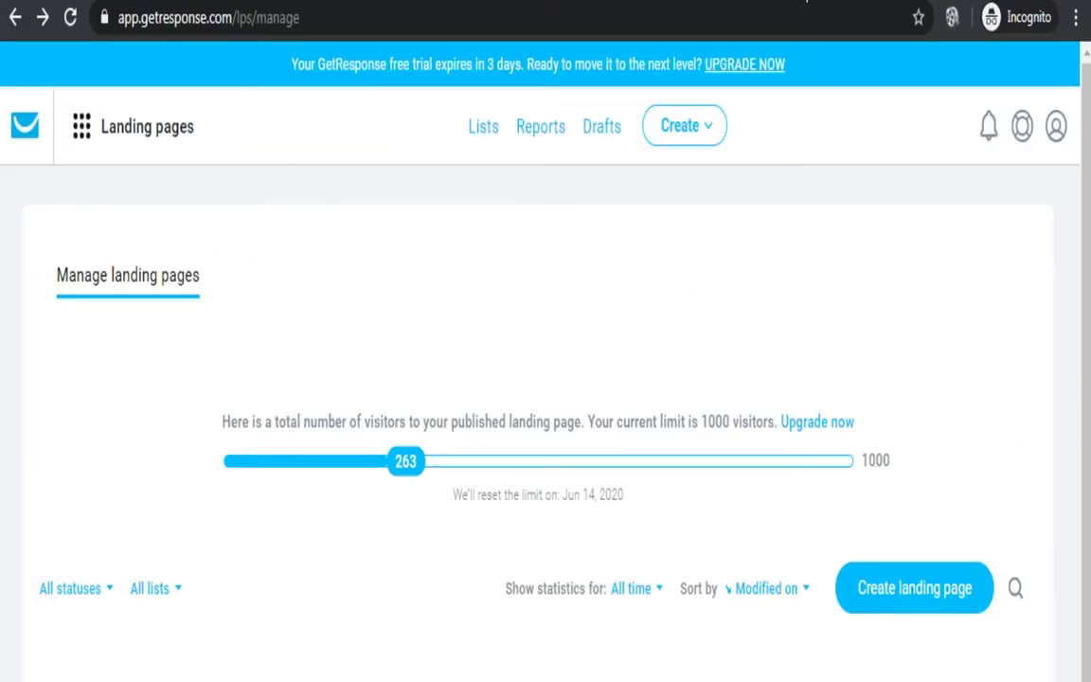
left_click(895, 607)
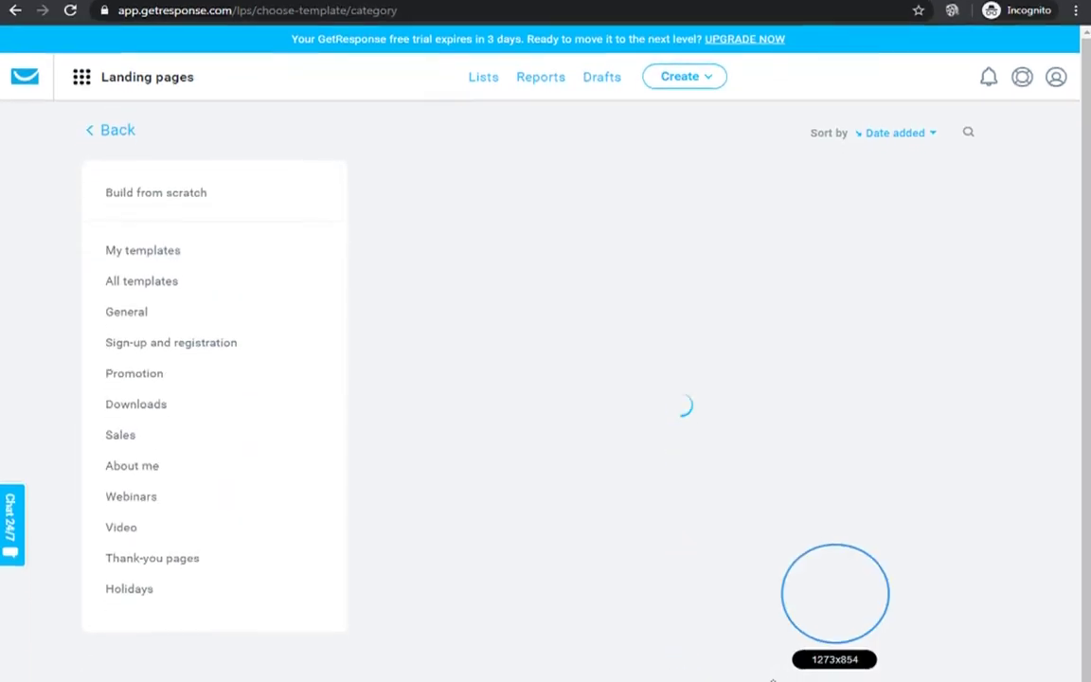
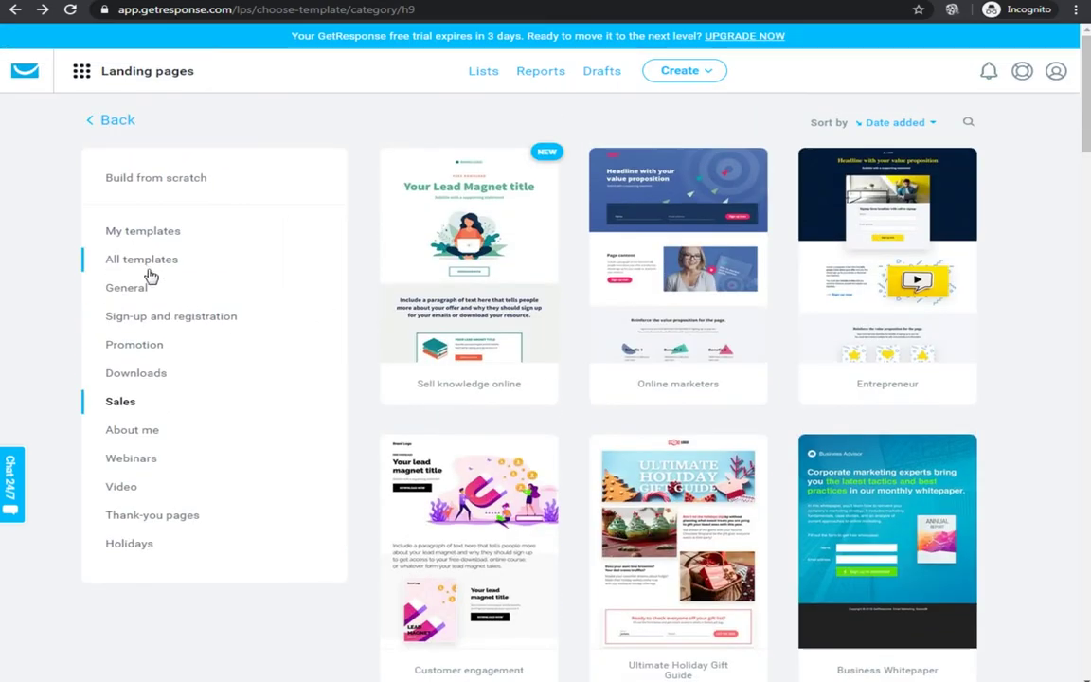
left_click(137, 318)
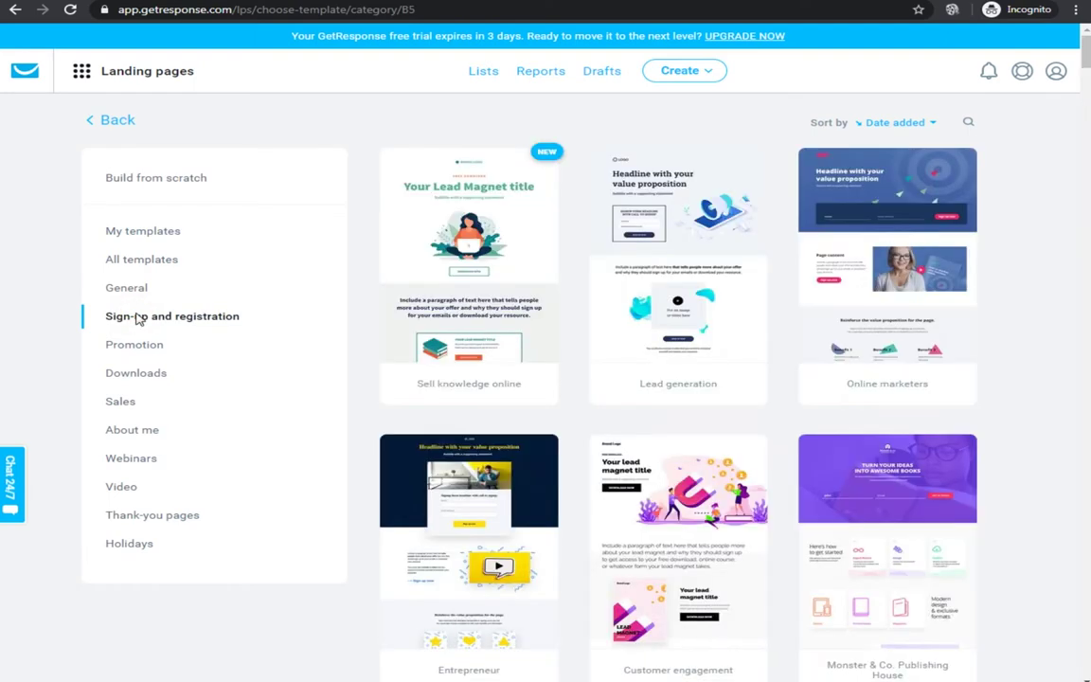
left_click(653, 322)
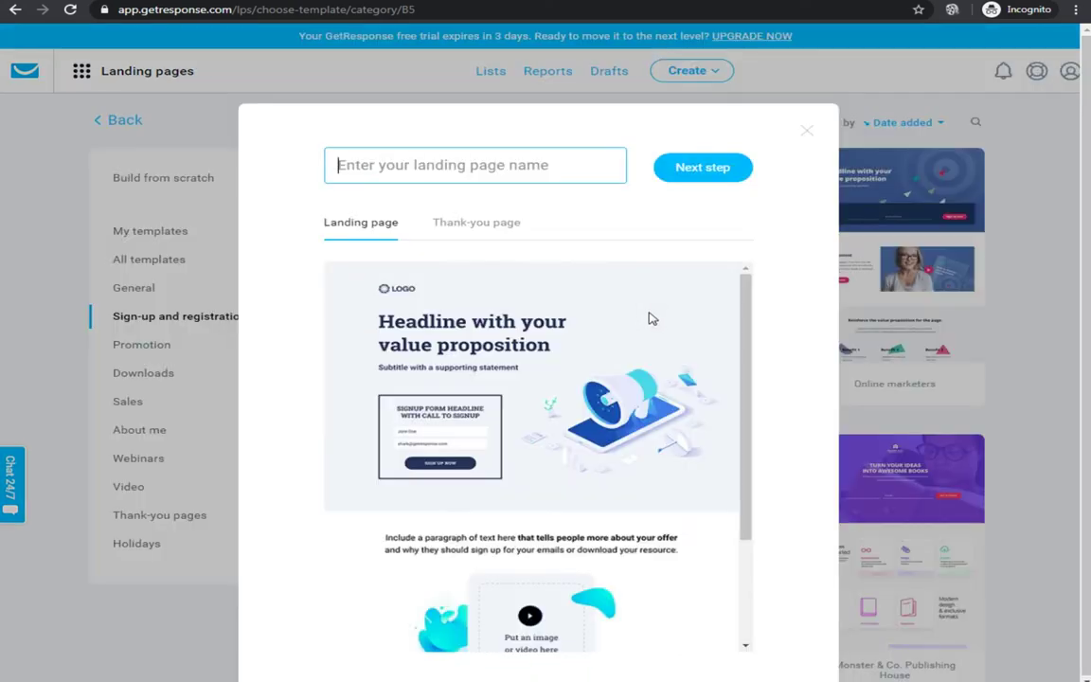
Examine the previews of the template's landing page and its thank-you page
scroll(648, 319, "down", 2)
scroll(649, 319, "up", 2)
scroll(541, 357, "down", 2)
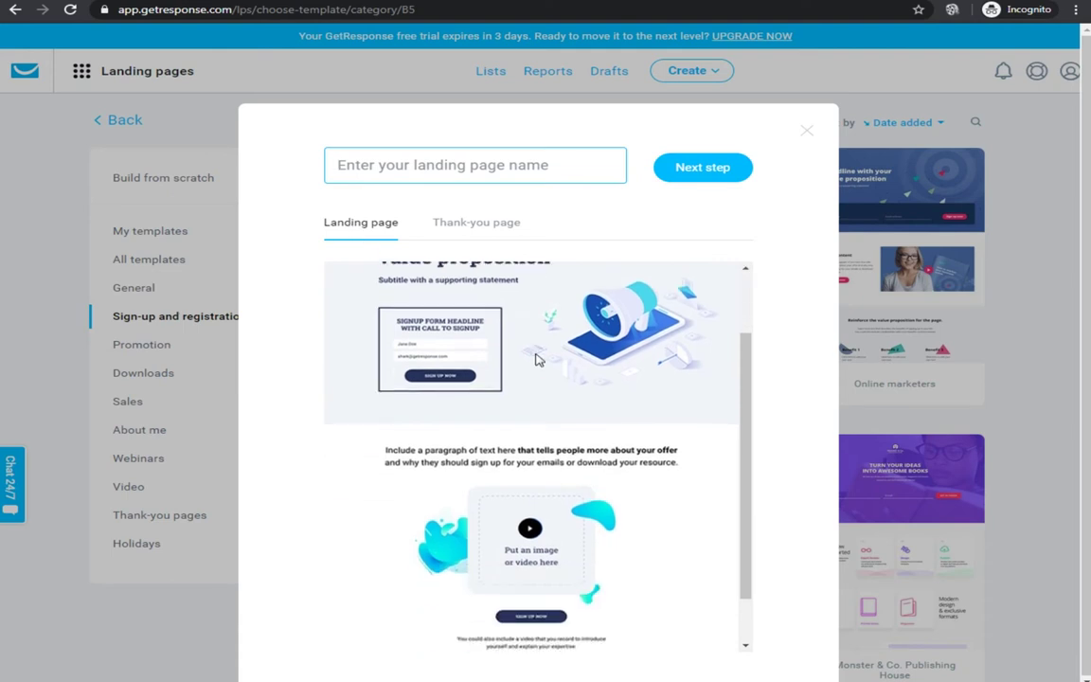
scroll(541, 358, "up", 2)
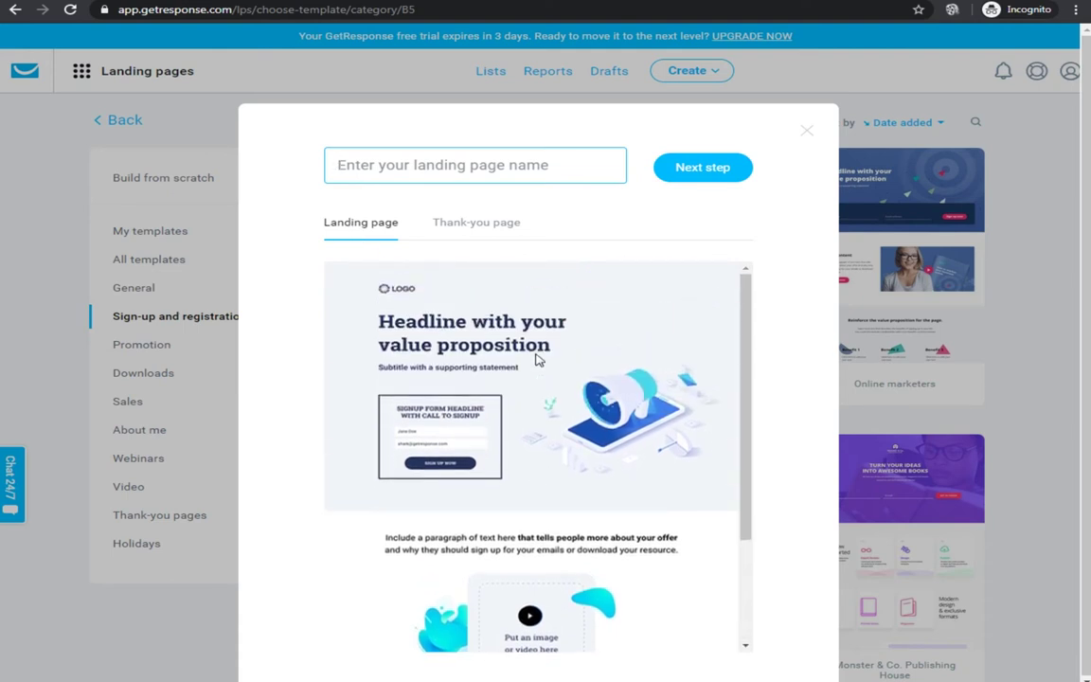
scroll(536, 358, "down", 2)
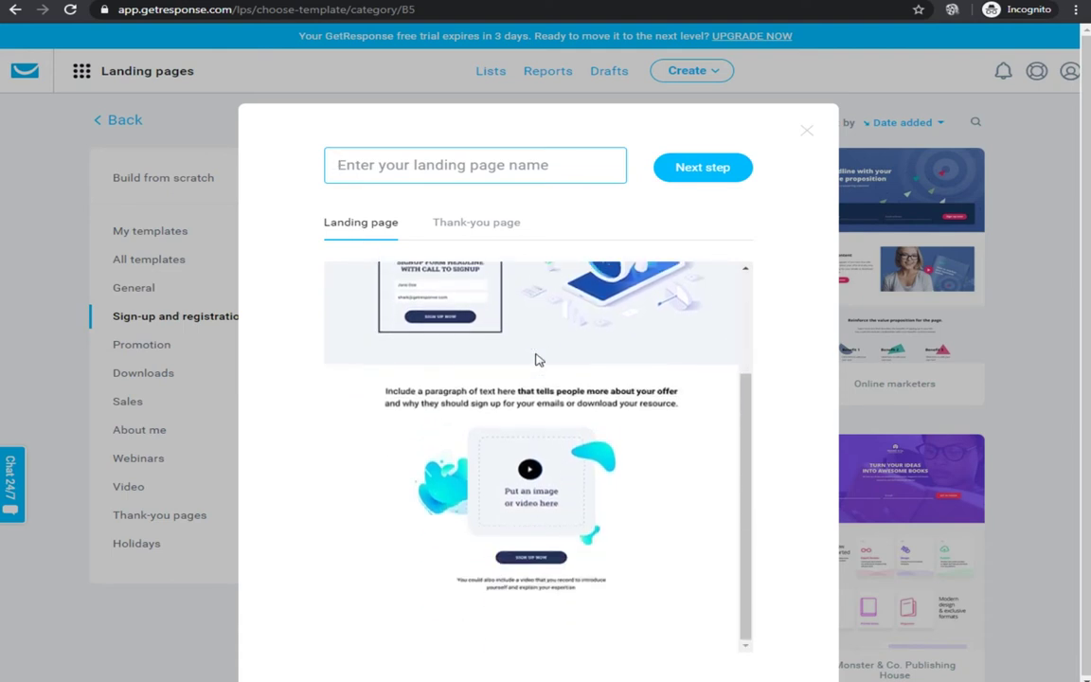
scroll(538, 358, "up", 2)
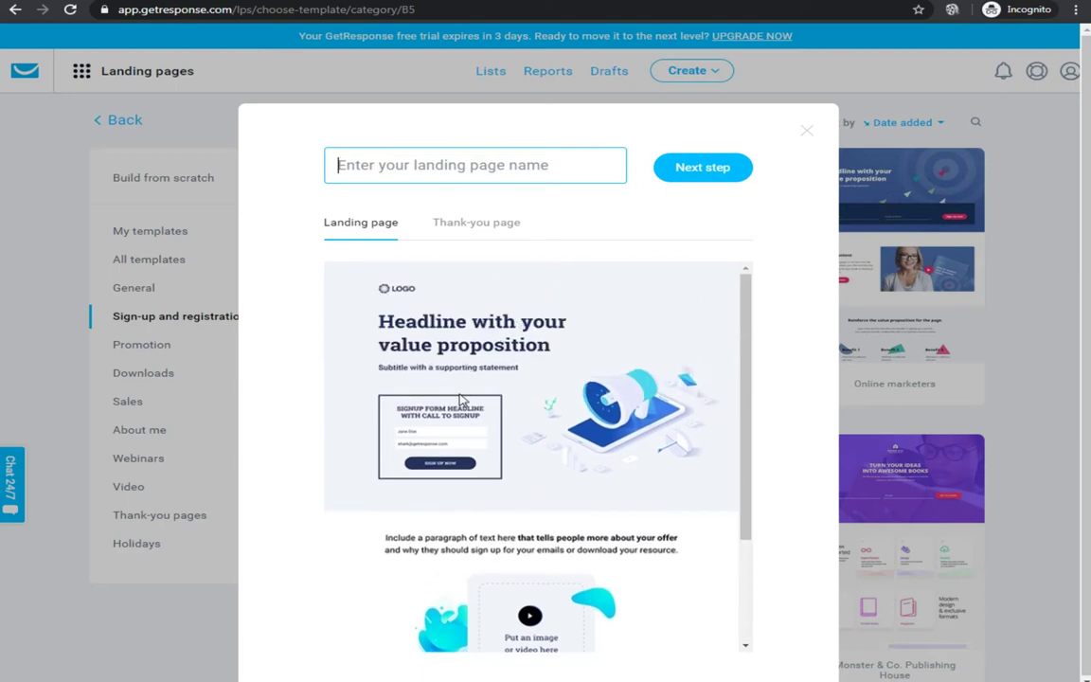
left_click(476, 223)
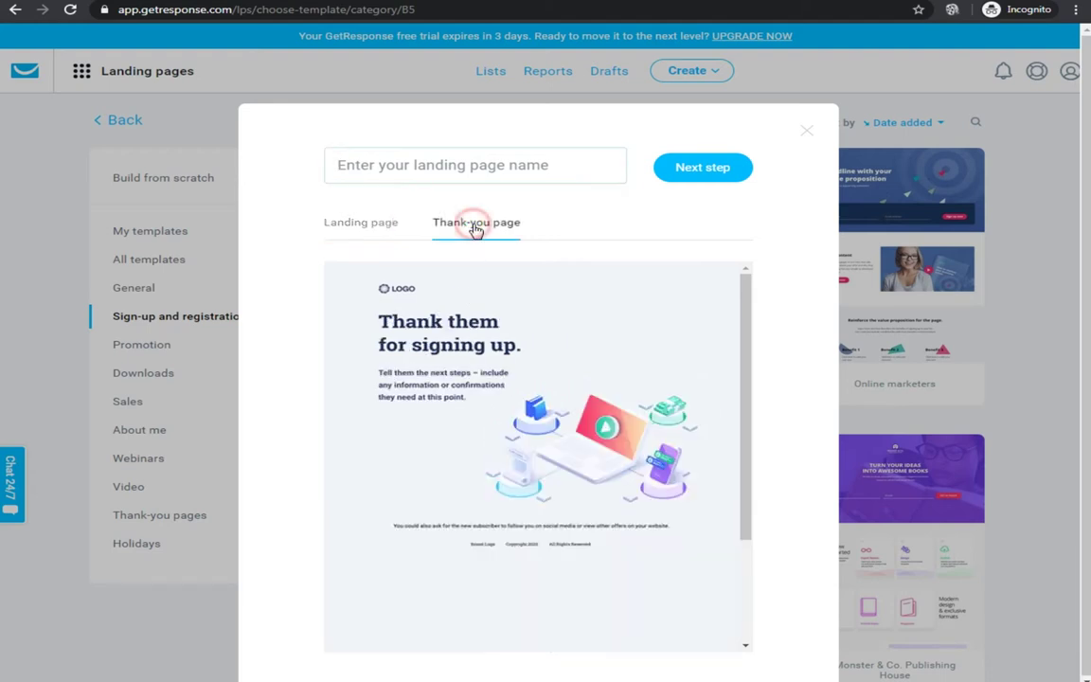
scroll(416, 310, "down", 3)
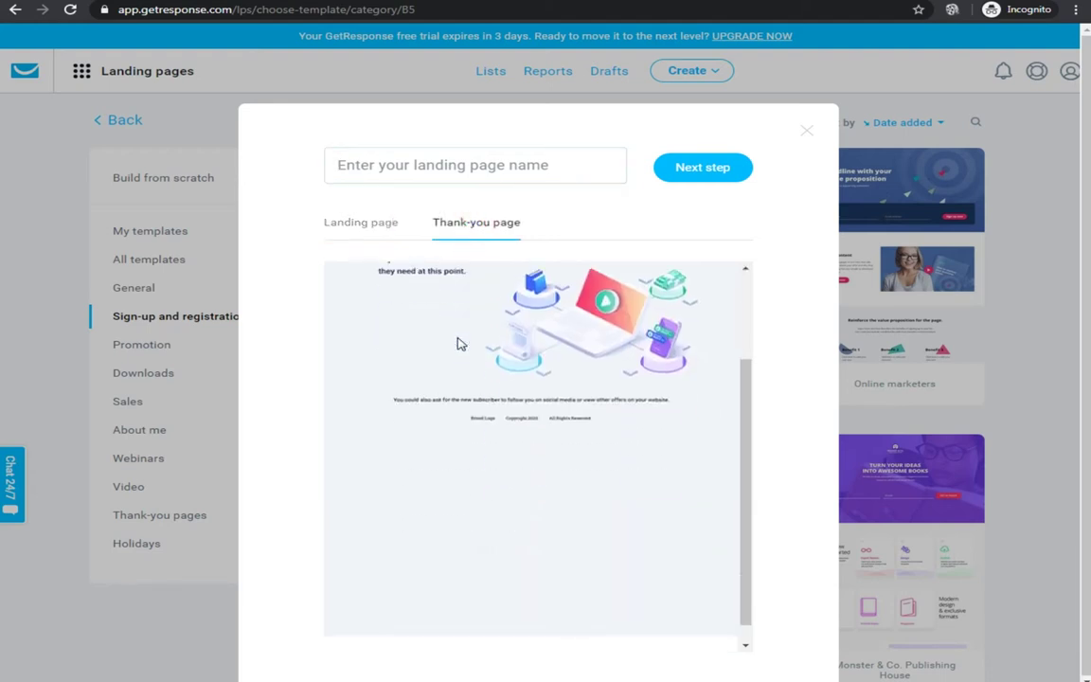
scroll(417, 310, "up", 3)
left_click(361, 223)
Name the landing page "test subject Z" and continue to the page editor
left_click(392, 163)
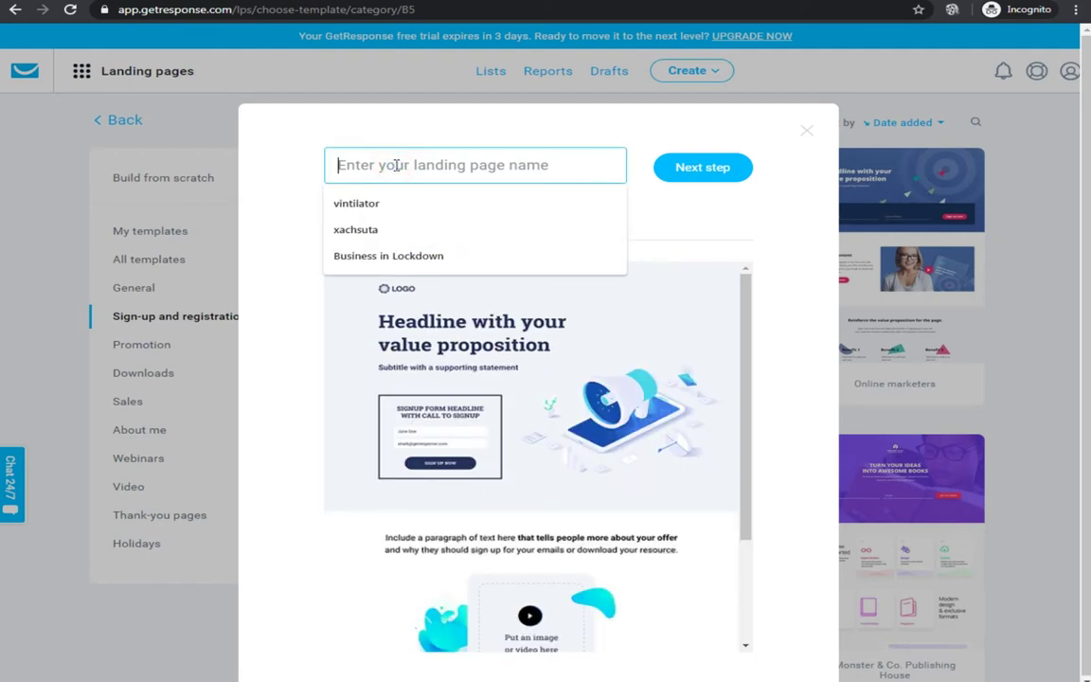
type("test")
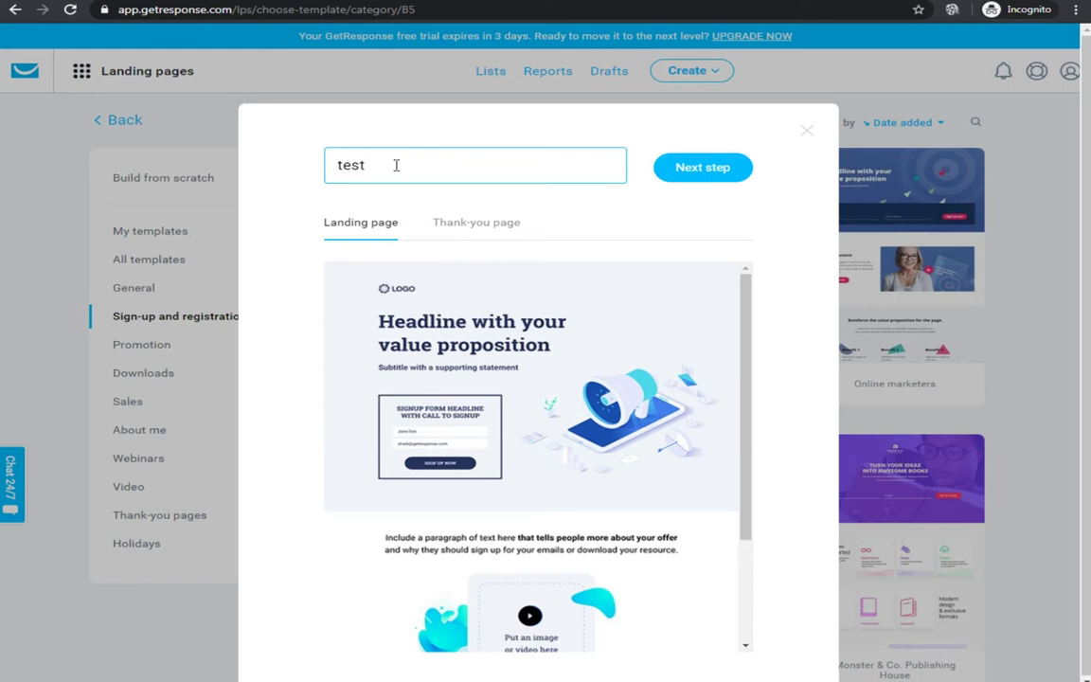
type(" subject Z")
left_click(724, 166)
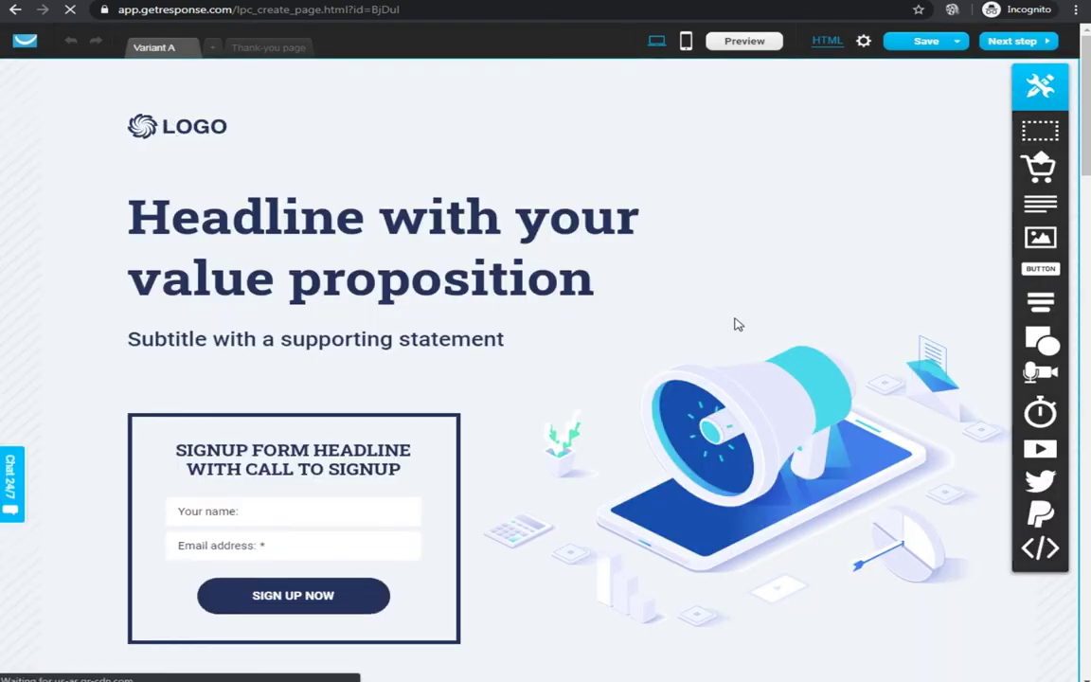
Review the whole landing page layout in the editor, from the headline and signup form down through the lower sections
scroll(737, 325, "down", 8)
scroll(737, 325, "up", 8)
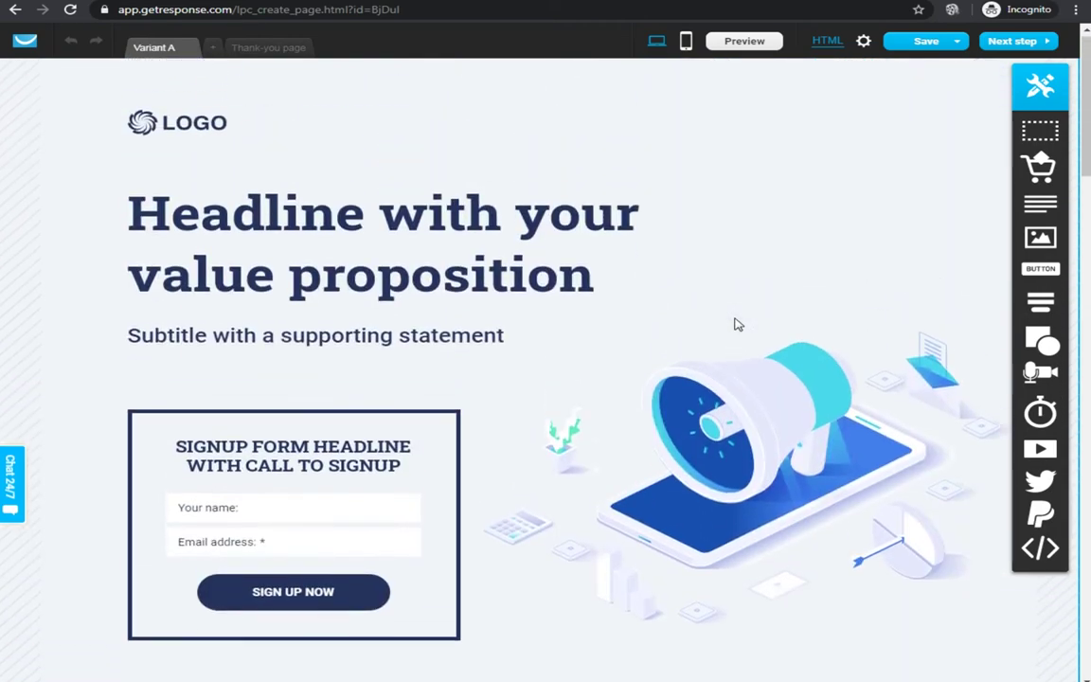
scroll(738, 325, "down", 10)
scroll(737, 325, "down", 2)
scroll(736, 321, "up", 12)
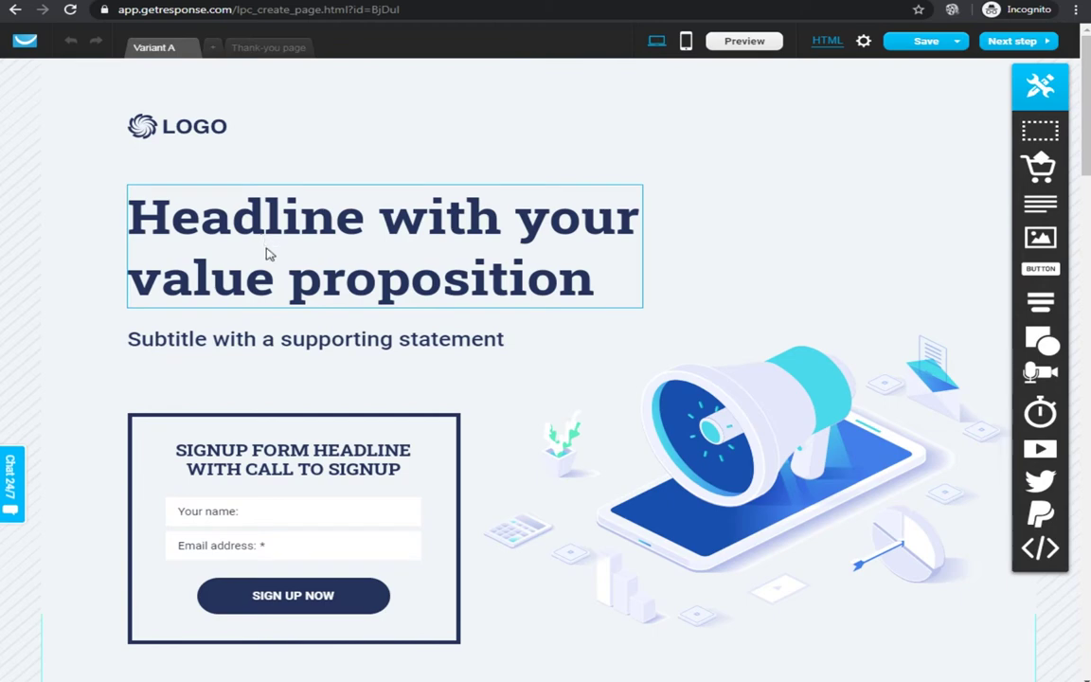
scroll(272, 370, "down", 2)
scroll(273, 372, "down", 2)
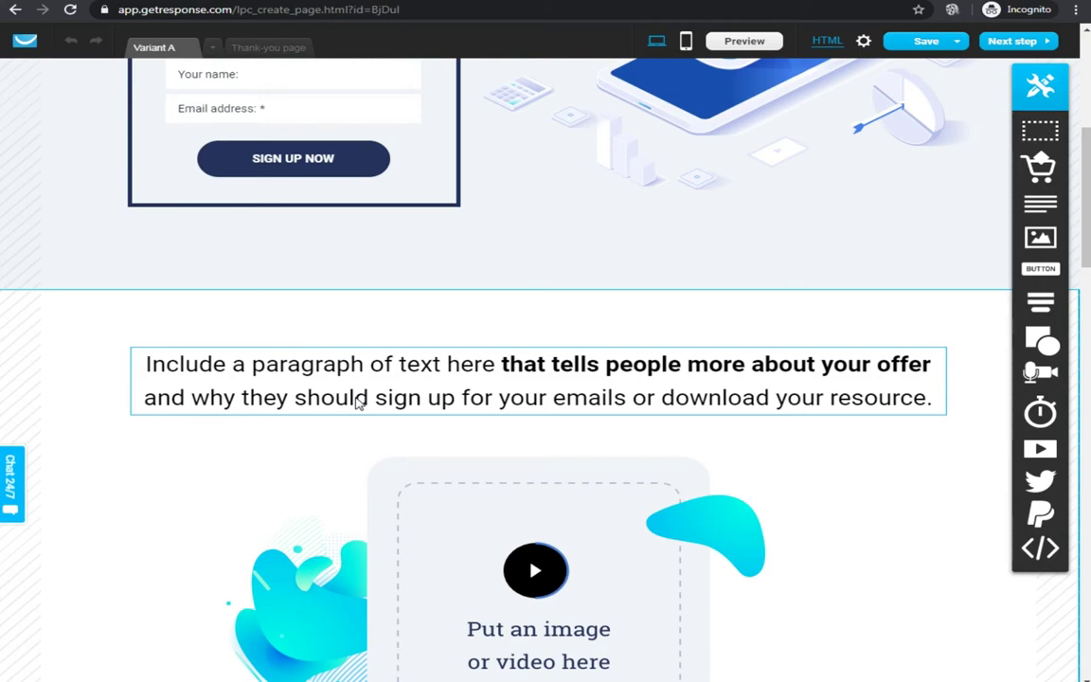
scroll(358, 402, "down", 5)
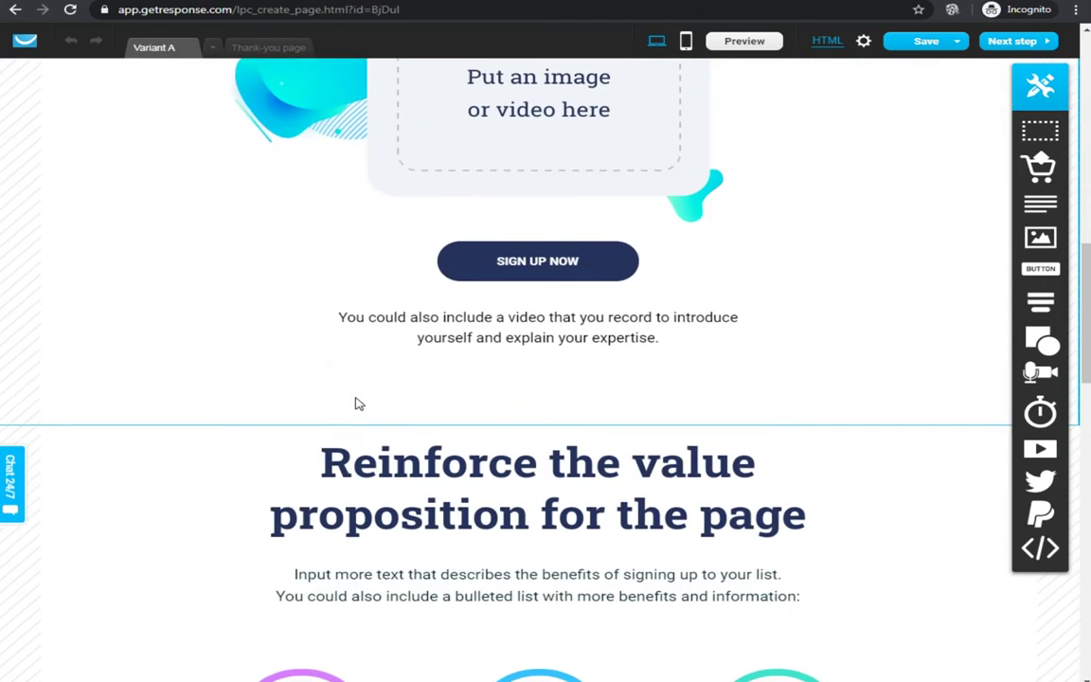
scroll(358, 402, "up", 5)
scroll(358, 401, "up", 4)
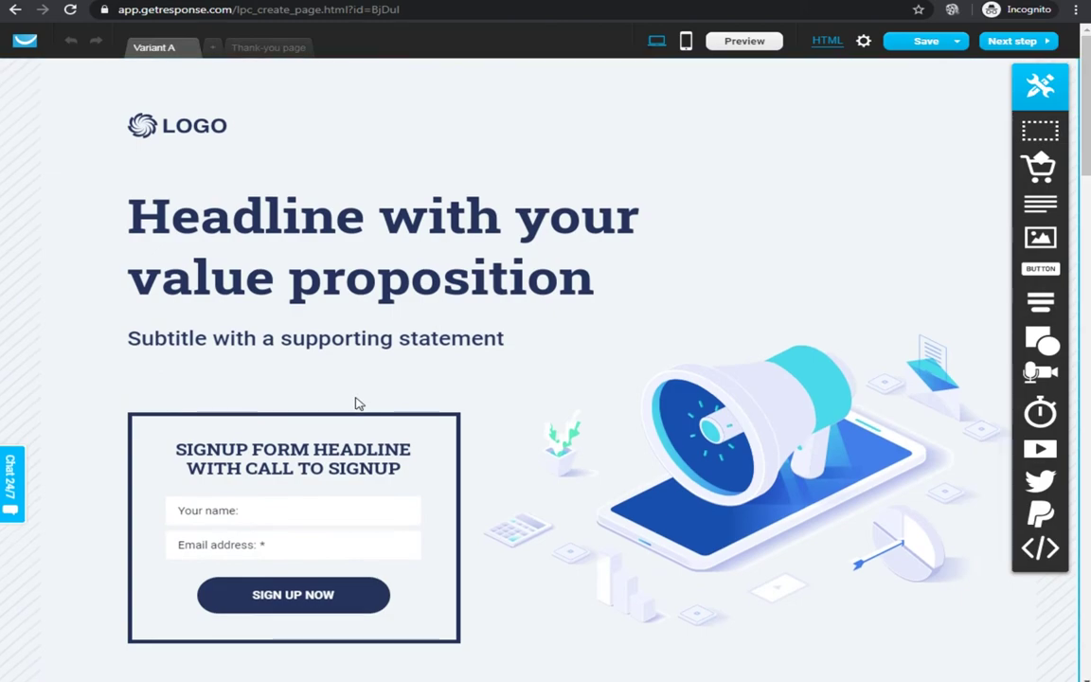
scroll(358, 399, "down", 4)
scroll(461, 391, "up", 1)
scroll(461, 391, "up", 2)
scroll(460, 389, "down", 3)
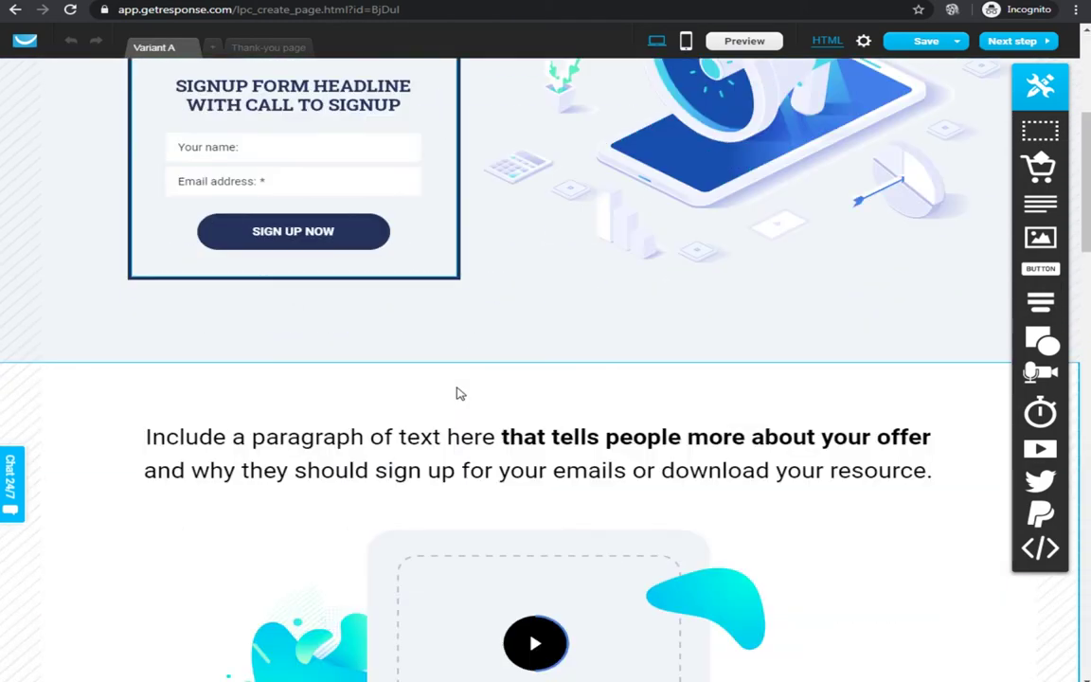
Examine the link settings for the offer paragraph below the signup section, including the link URL and target window options
scroll(455, 396, "down", 1)
scroll(456, 396, "down", 1)
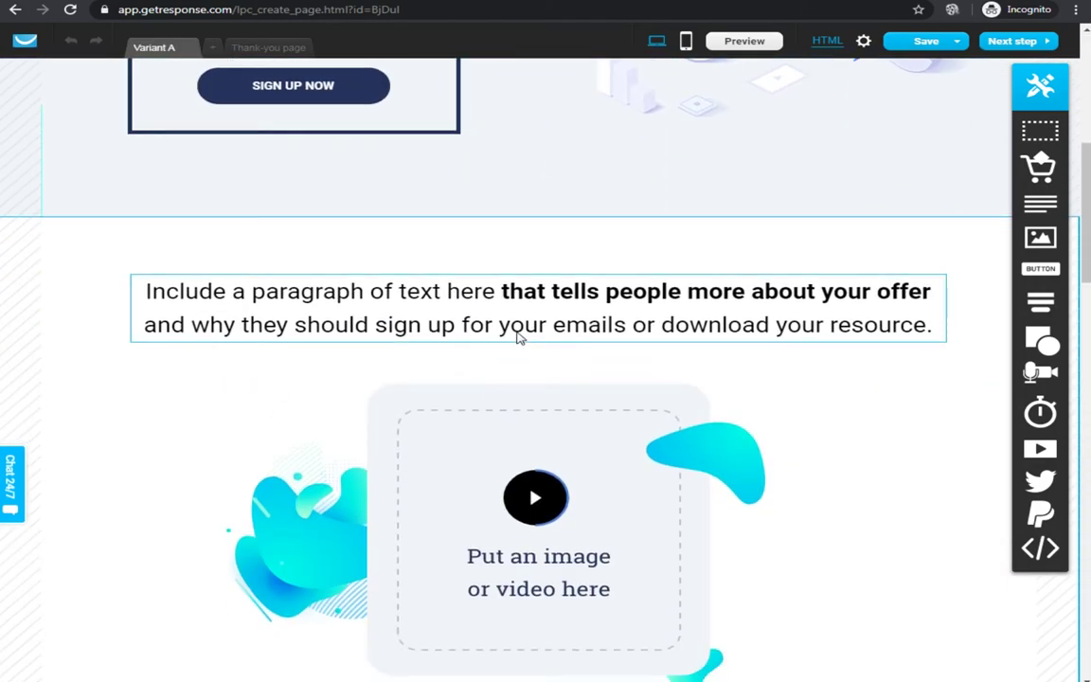
left_click(516, 322)
double_click(554, 322)
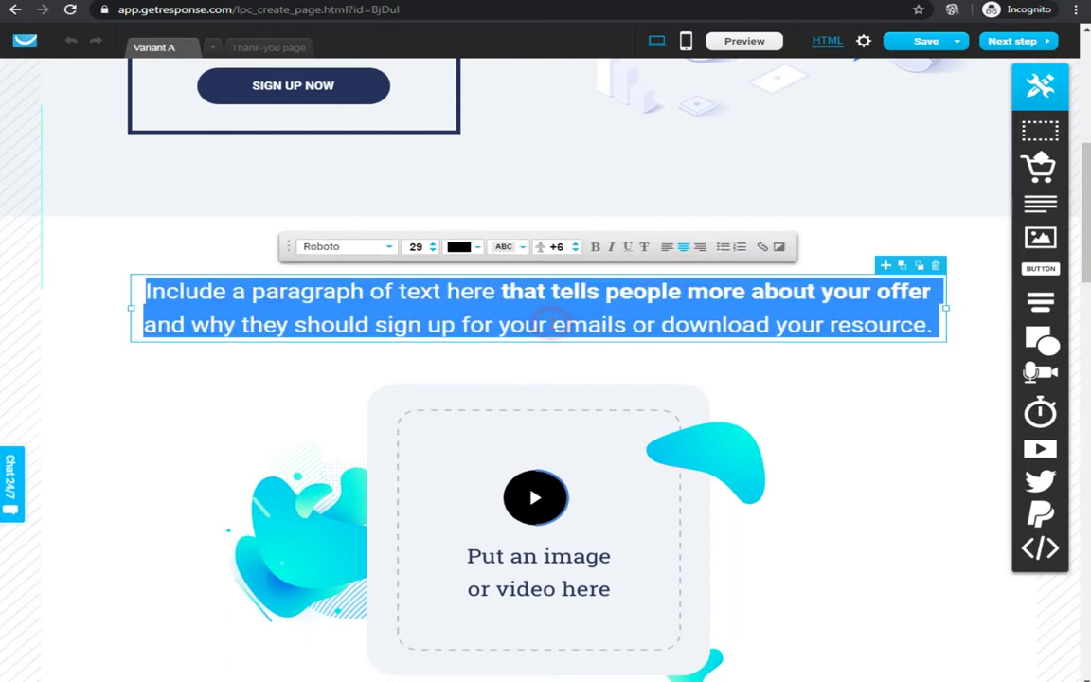
left_click(764, 248)
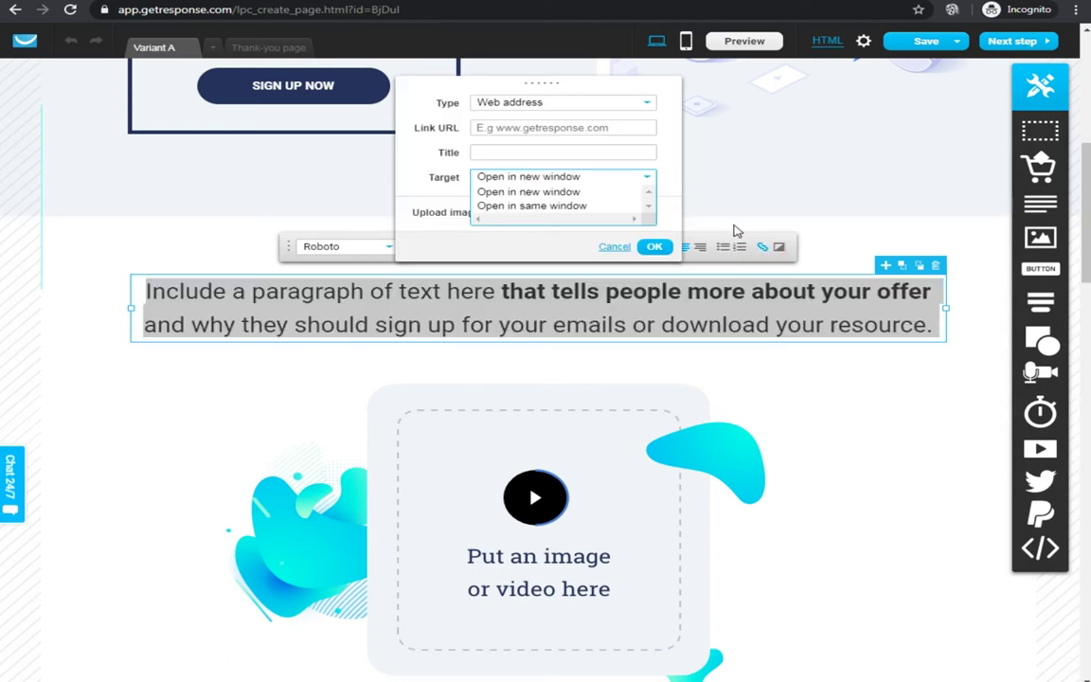
left_click(551, 128)
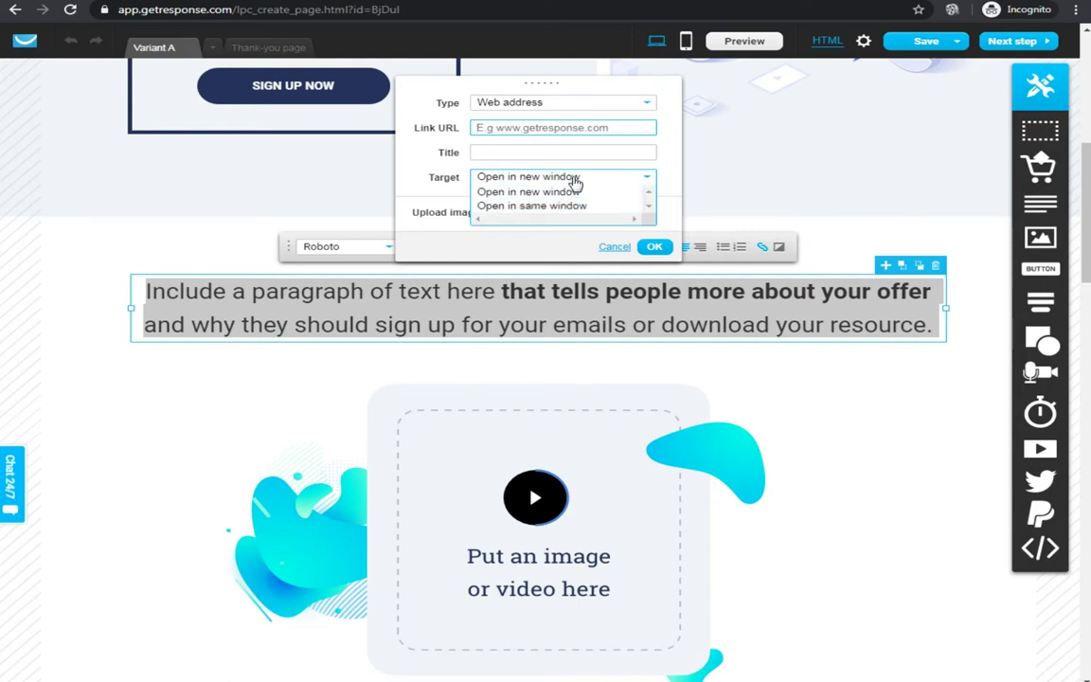
left_click(512, 190)
left_click(856, 464)
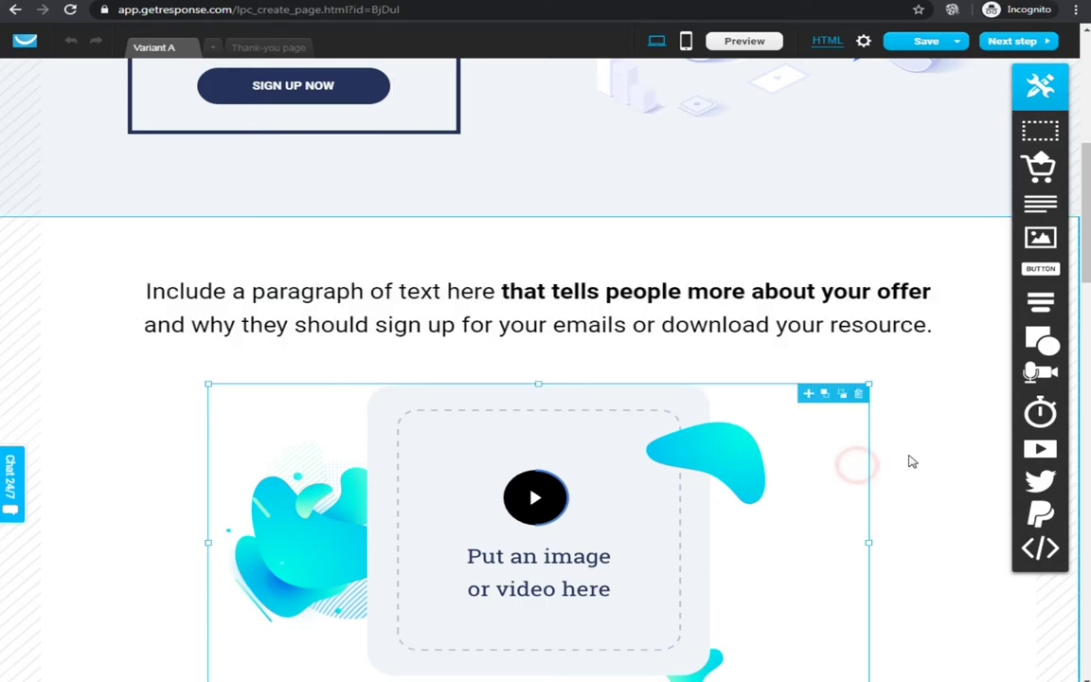
Replace the closing statement above the last sign-up button with "bla bla"
scroll(857, 470, "down", 15)
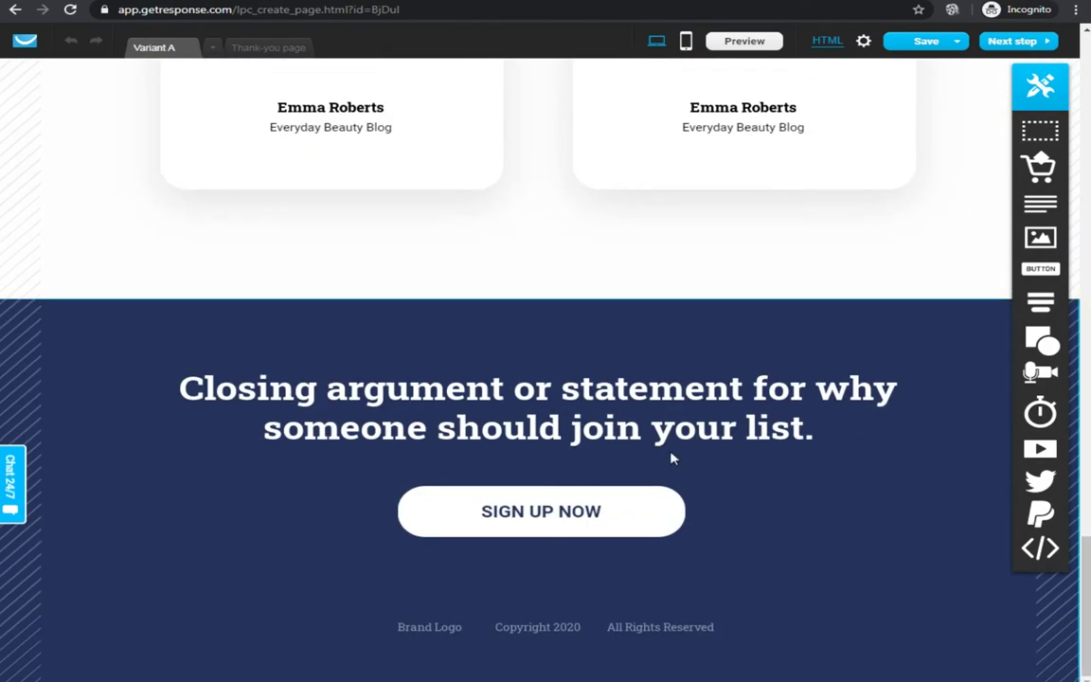
scroll(504, 401, "up", 5)
scroll(499, 407, "down", 3)
triple_click(540, 537)
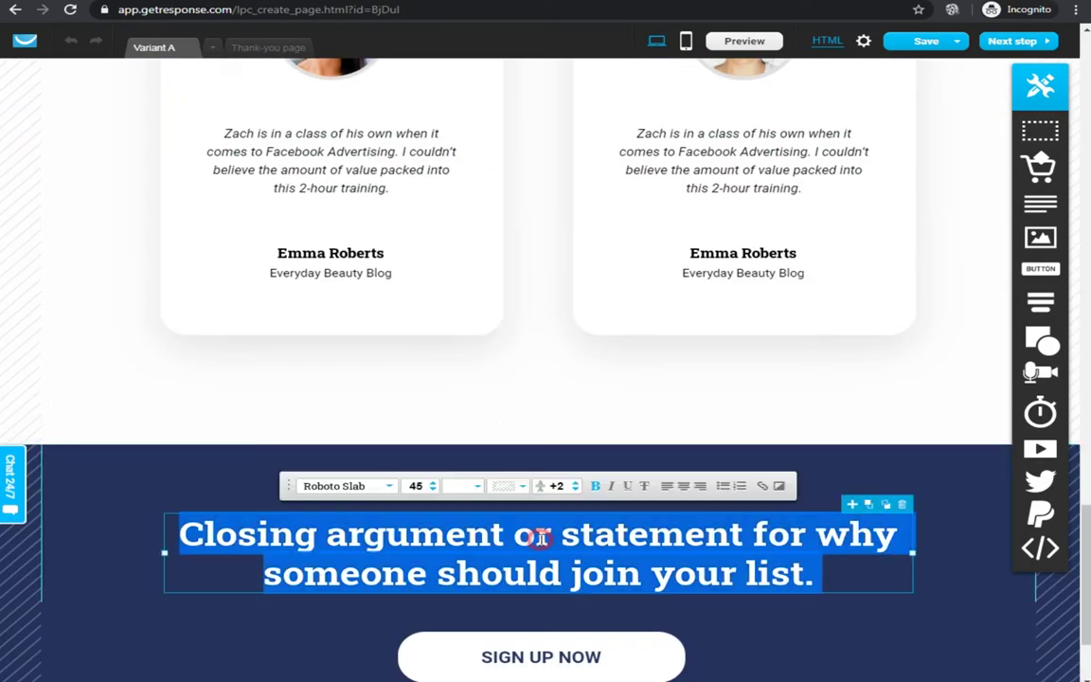
type("bla bla")
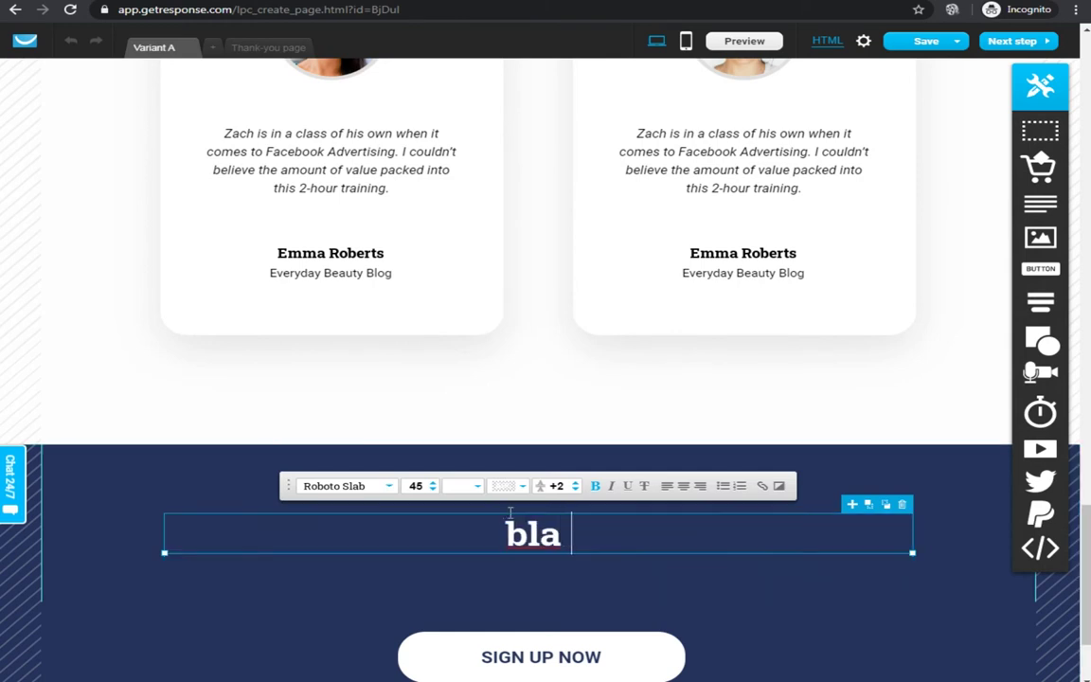
Check which target window options are offered when linking the "bla bla" closing text
triple_click(533, 532)
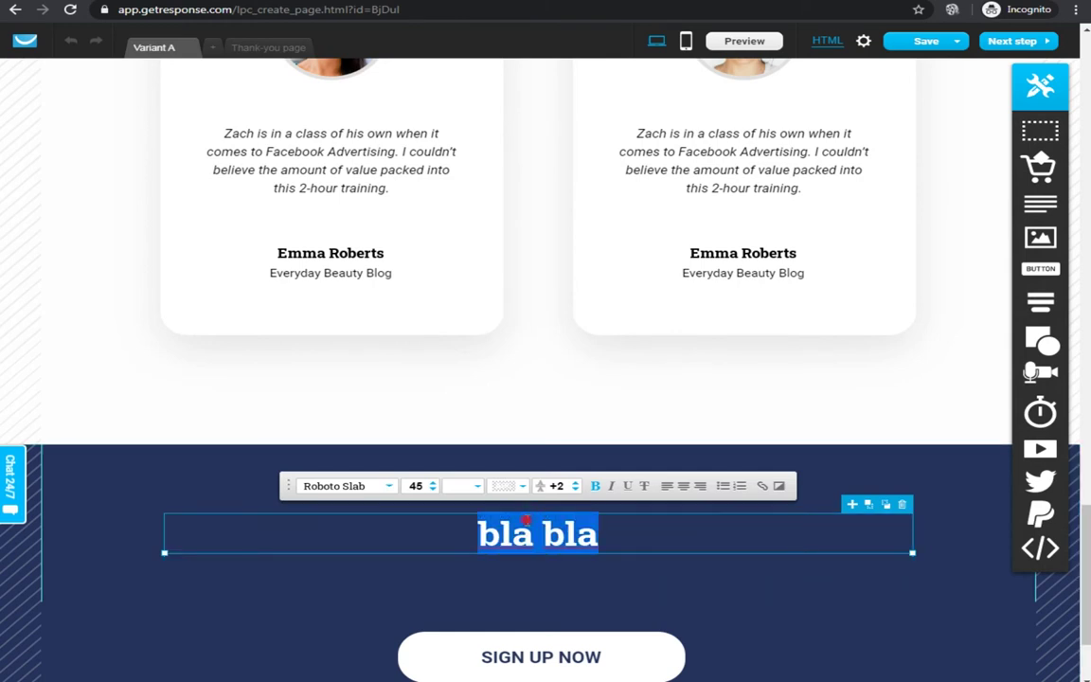
left_click(763, 486)
left_click(628, 417)
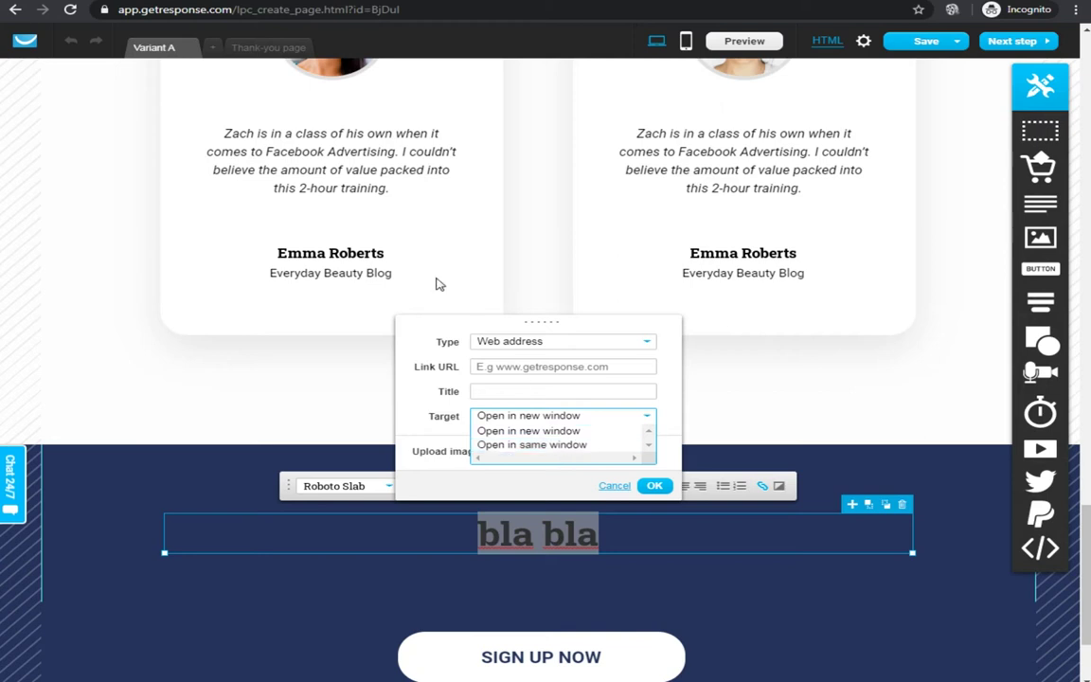
double_click(317, 10)
left_click(214, 11)
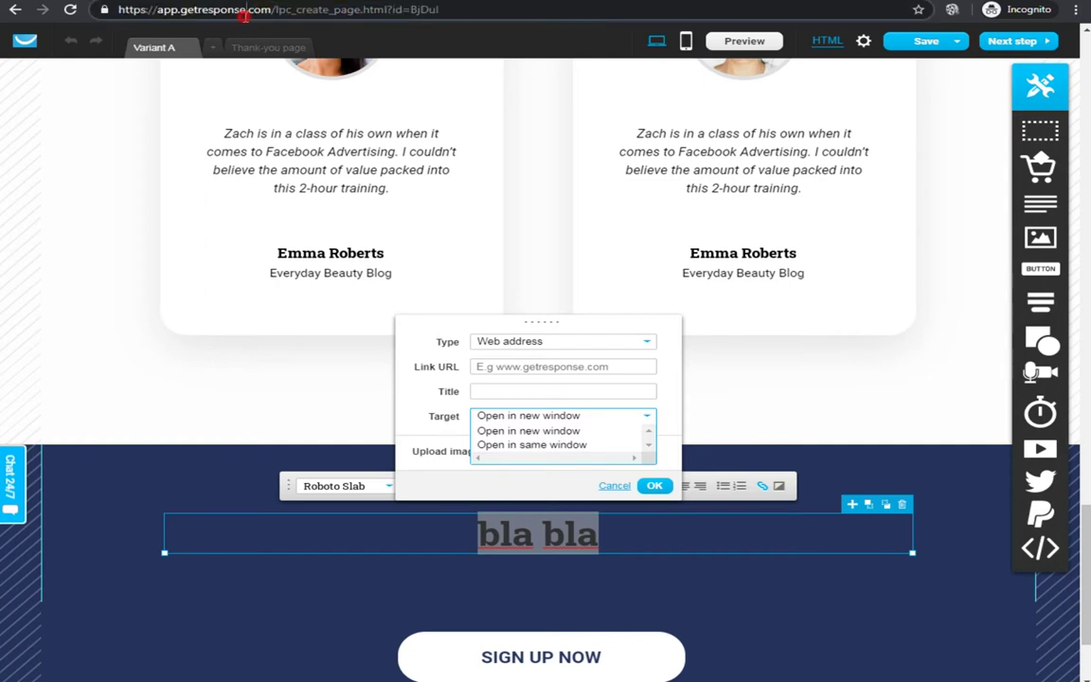
triple_click(214, 11)
left_click(231, 15)
triple_click(230, 16)
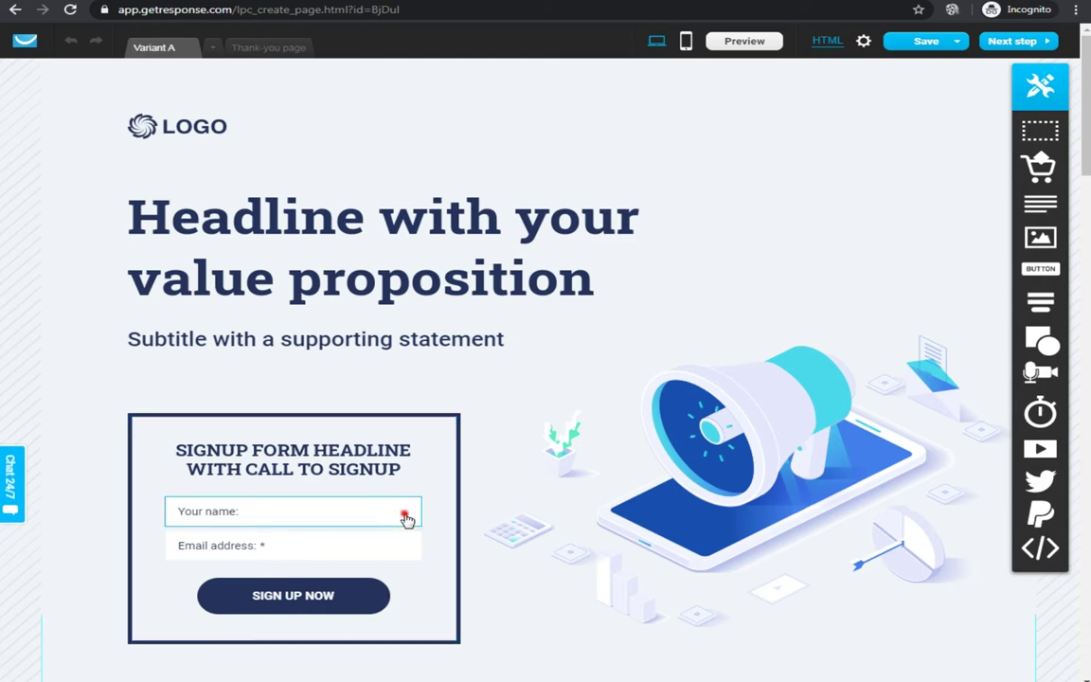
Delete the whole signup form box under the headline's subtitle
left_click(428, 557)
scroll(408, 462, "down", 3)
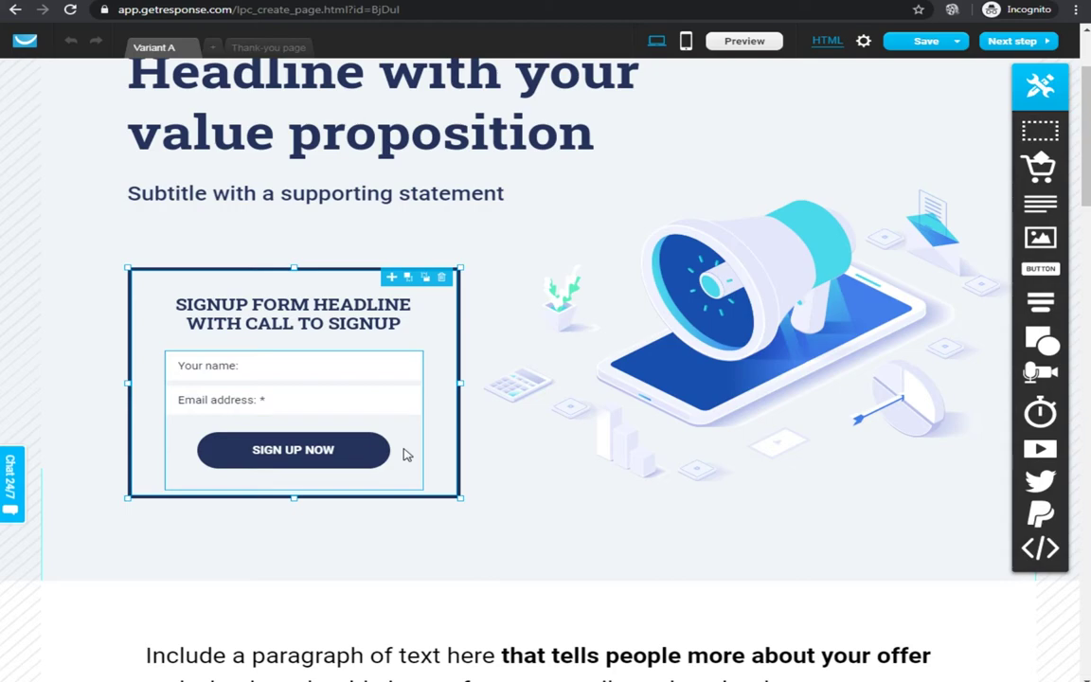
key("Delete")
Look over the upper page sections and the elements available for insertion, such as static and popup forms, video and PayPal
scroll(402, 455, "down", 5)
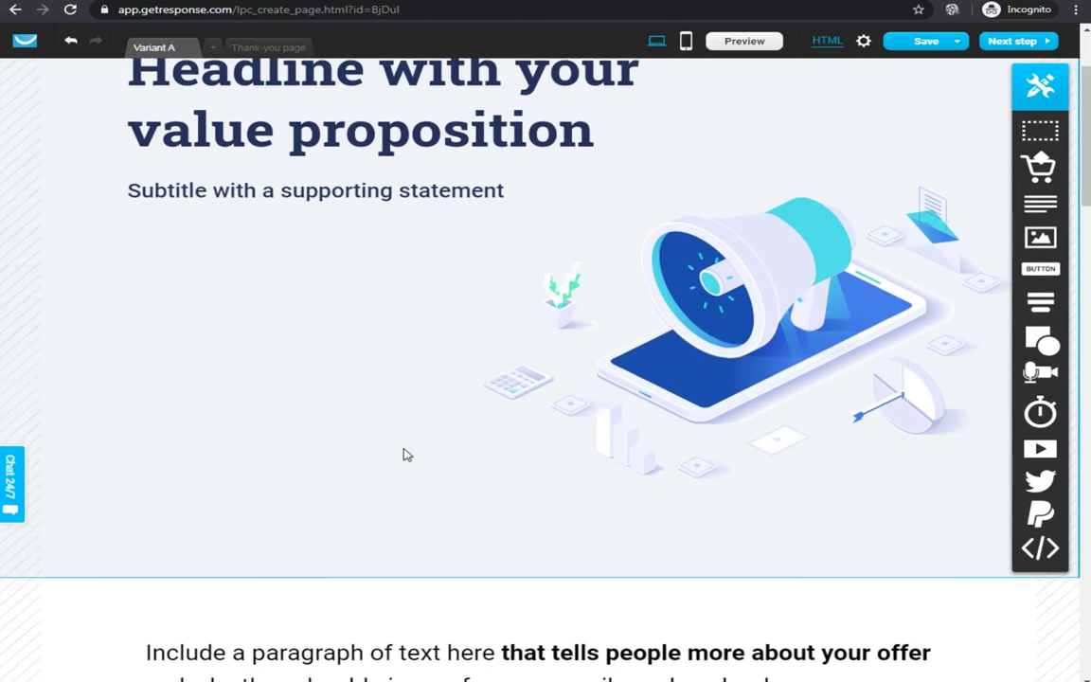
scroll(403, 455, "down", 5)
scroll(436, 446, "up", 7)
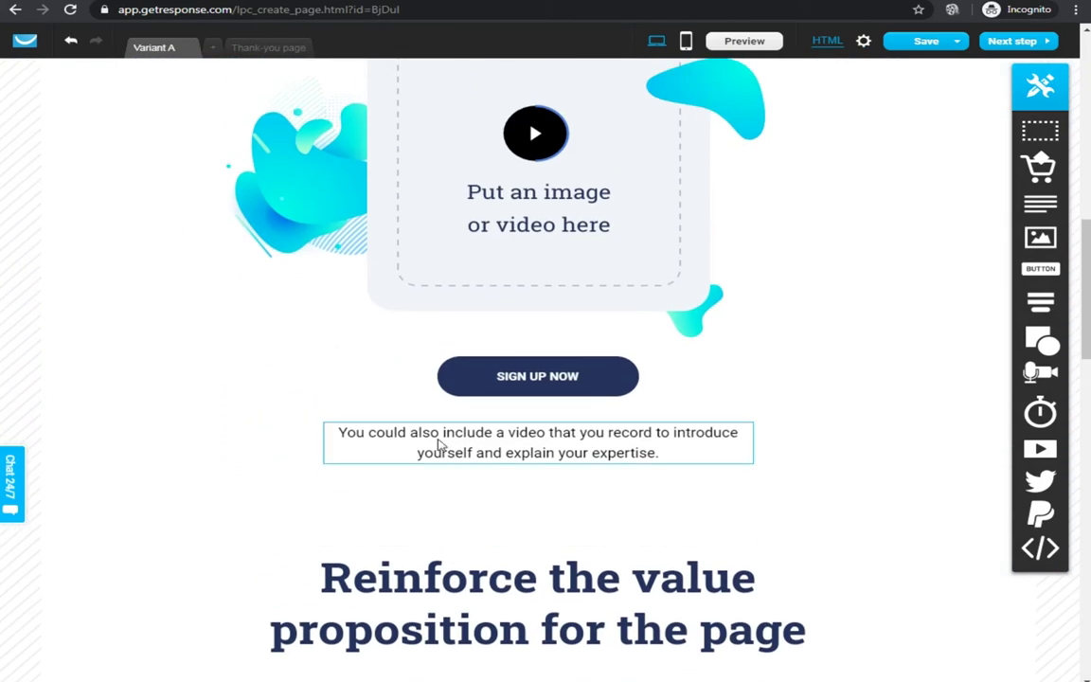
scroll(212, 451, "up", 4)
scroll(265, 499, "down", 2)
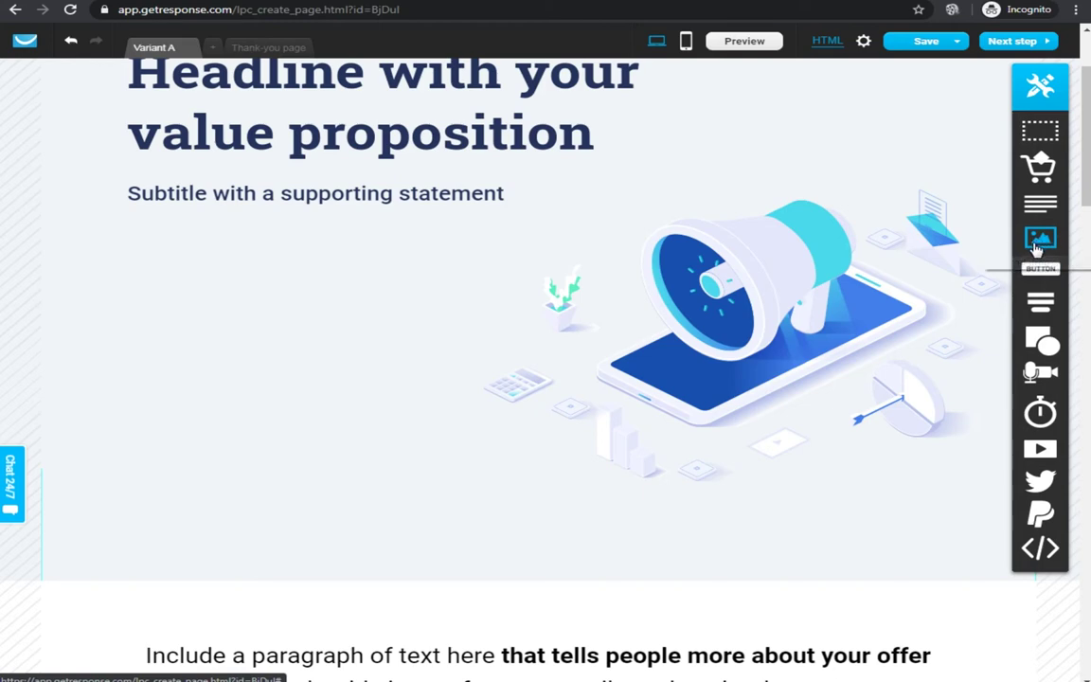
mouse_move(1042, 305)
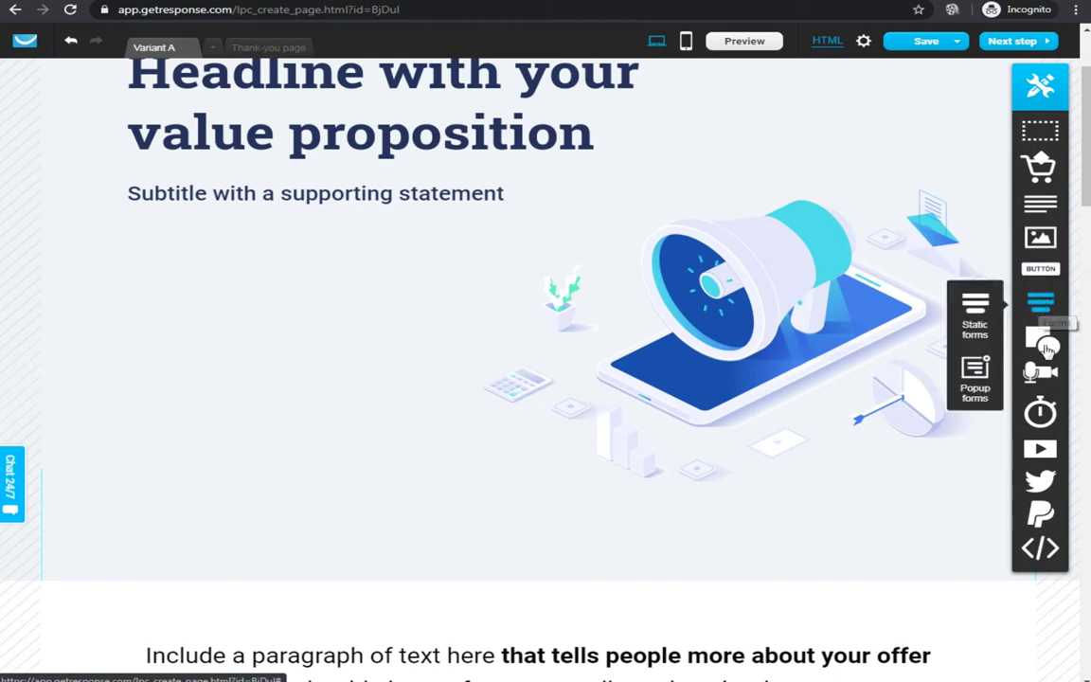
mouse_move(1049, 377)
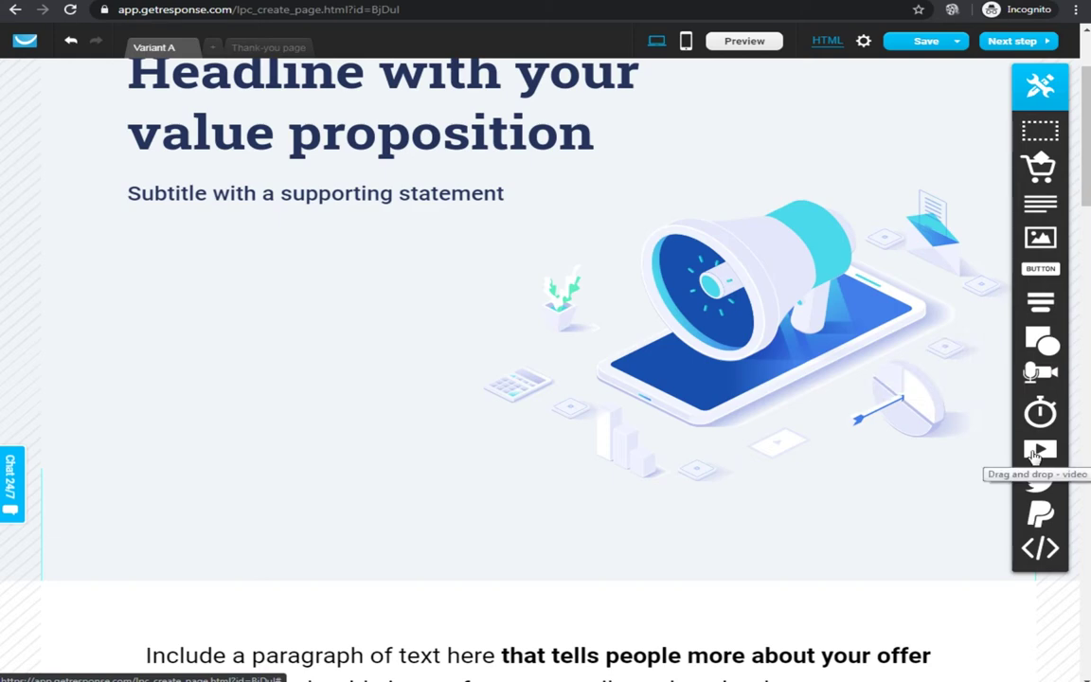
mouse_move(1041, 514)
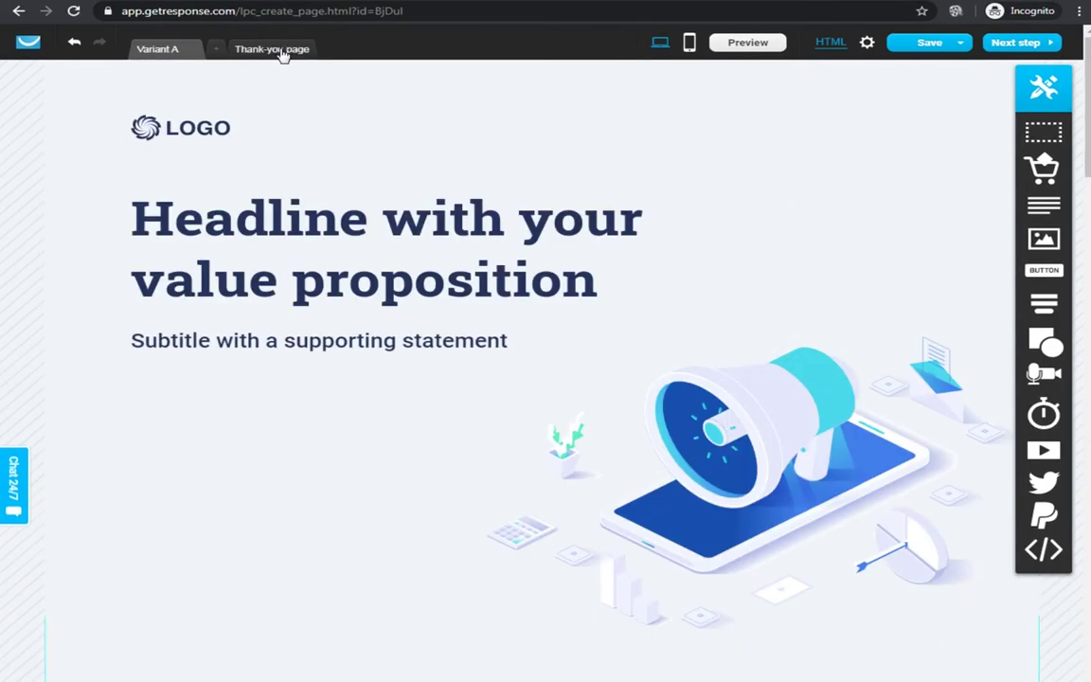
Compare the content of the thank-you page with the Variant A landing page
left_click(282, 52)
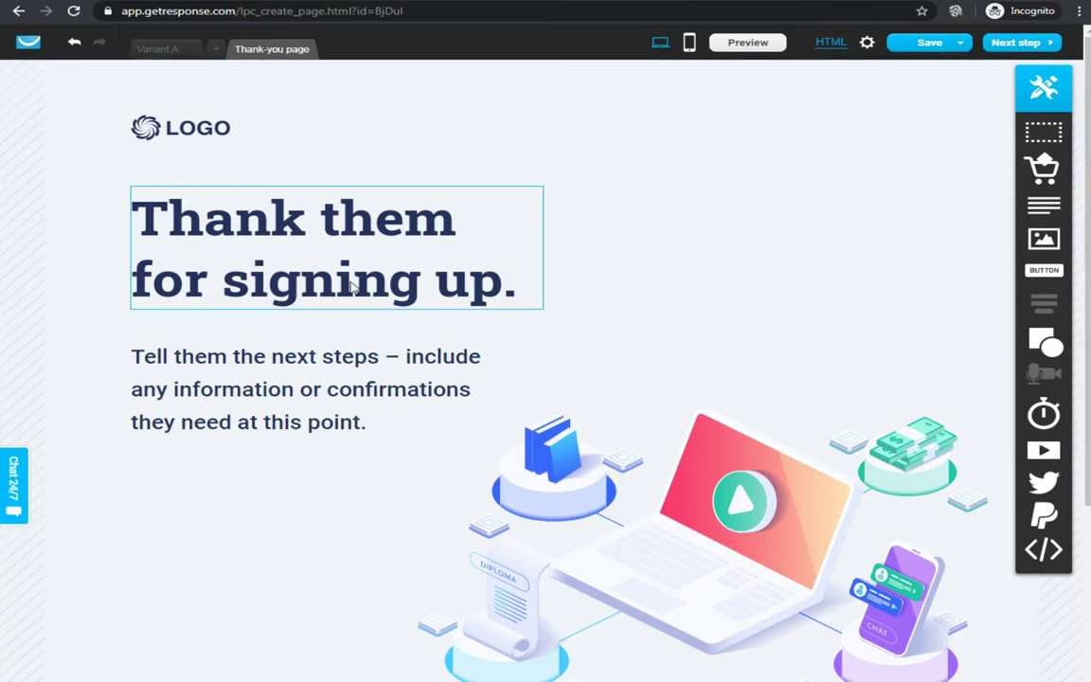
scroll(369, 282, "down", 2)
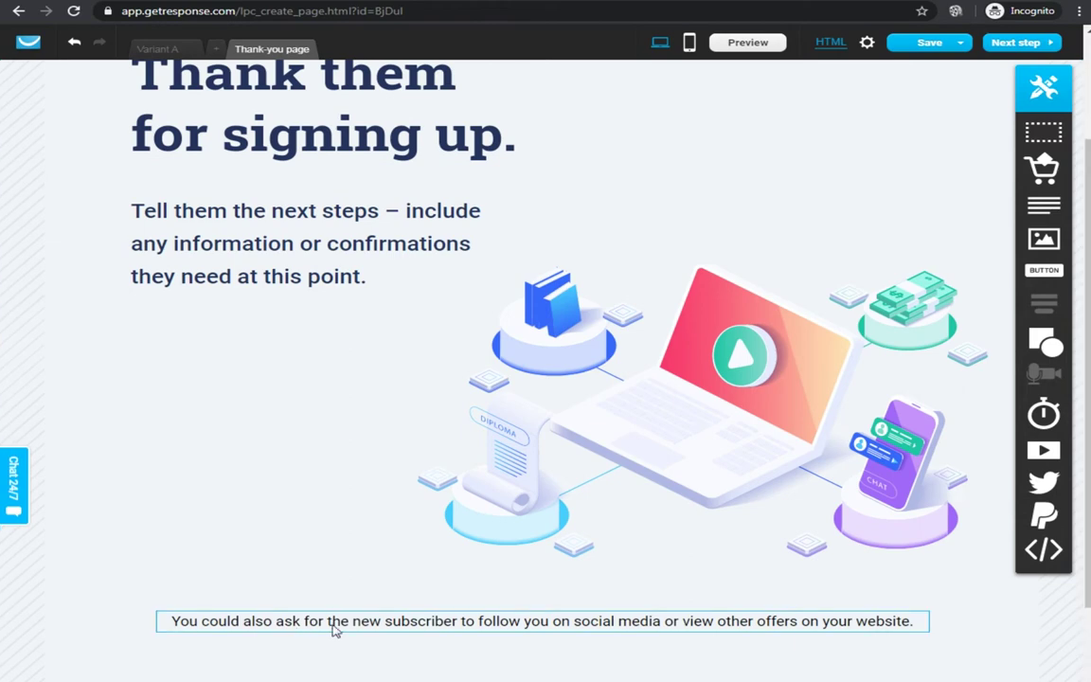
scroll(377, 402, "up", 2)
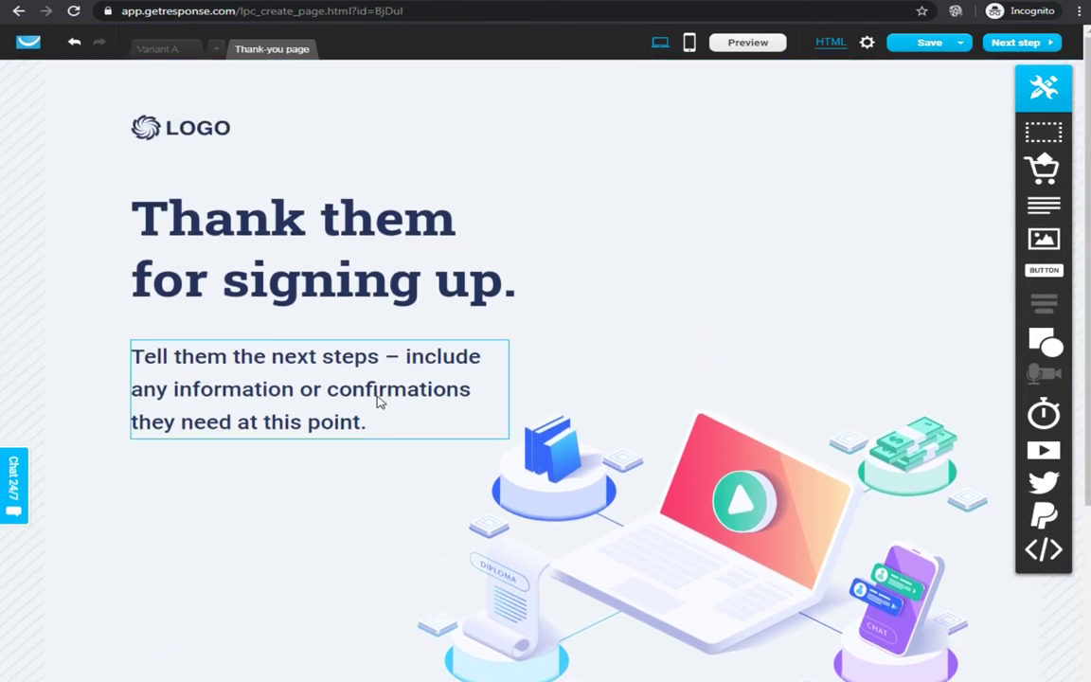
left_click(154, 47)
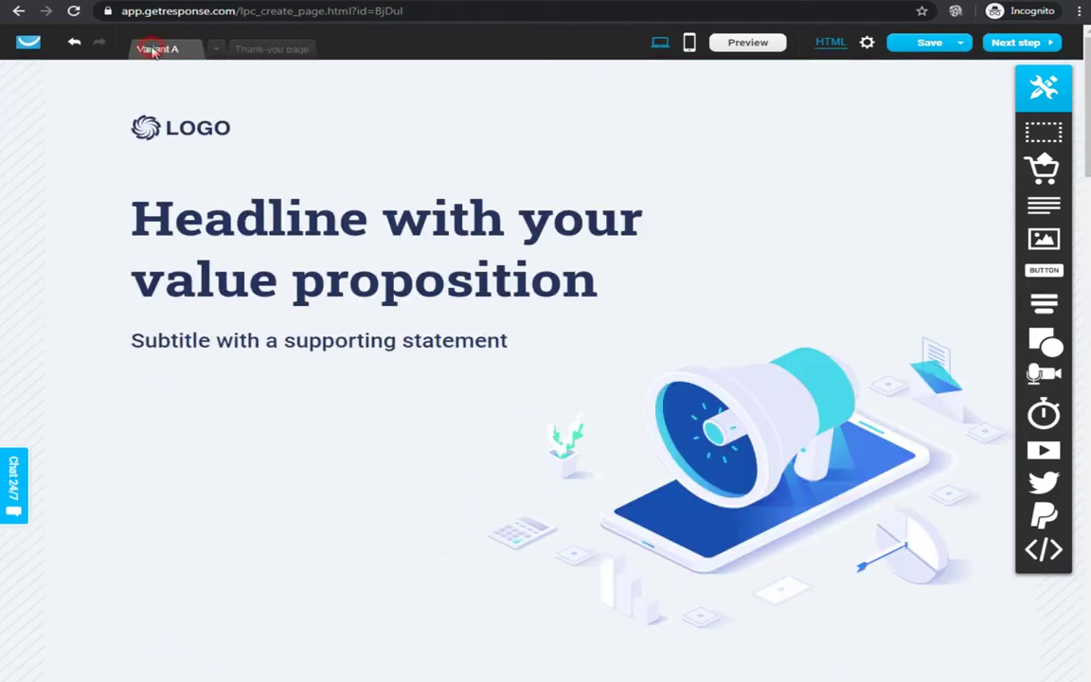
scroll(284, 558, "down", 10)
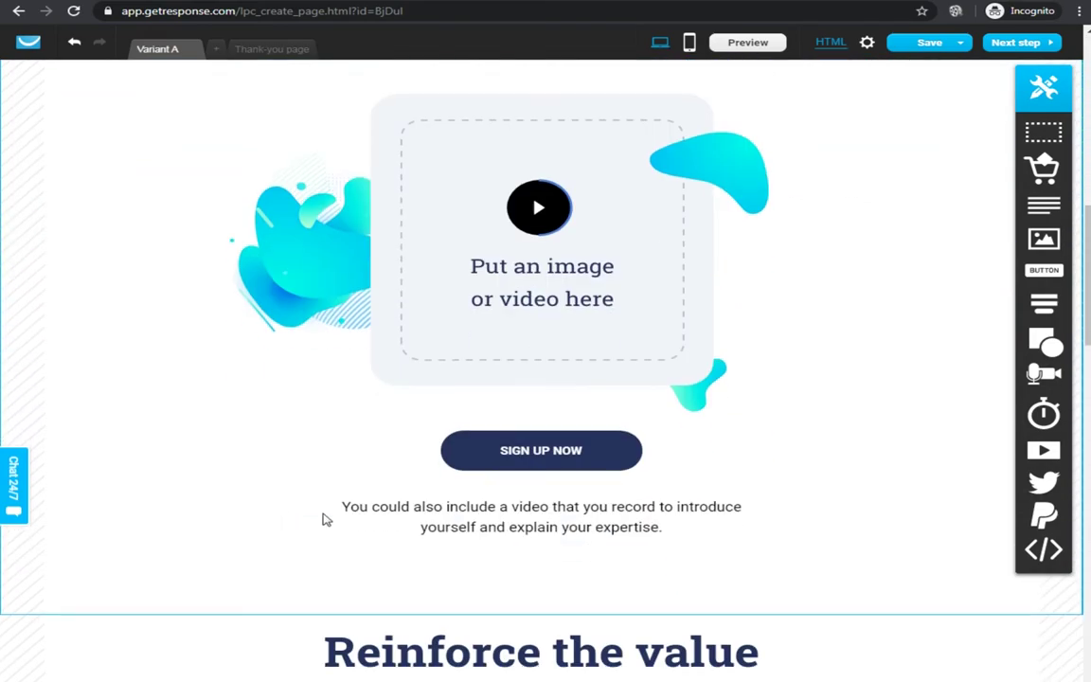
scroll(528, 448, "up", 10)
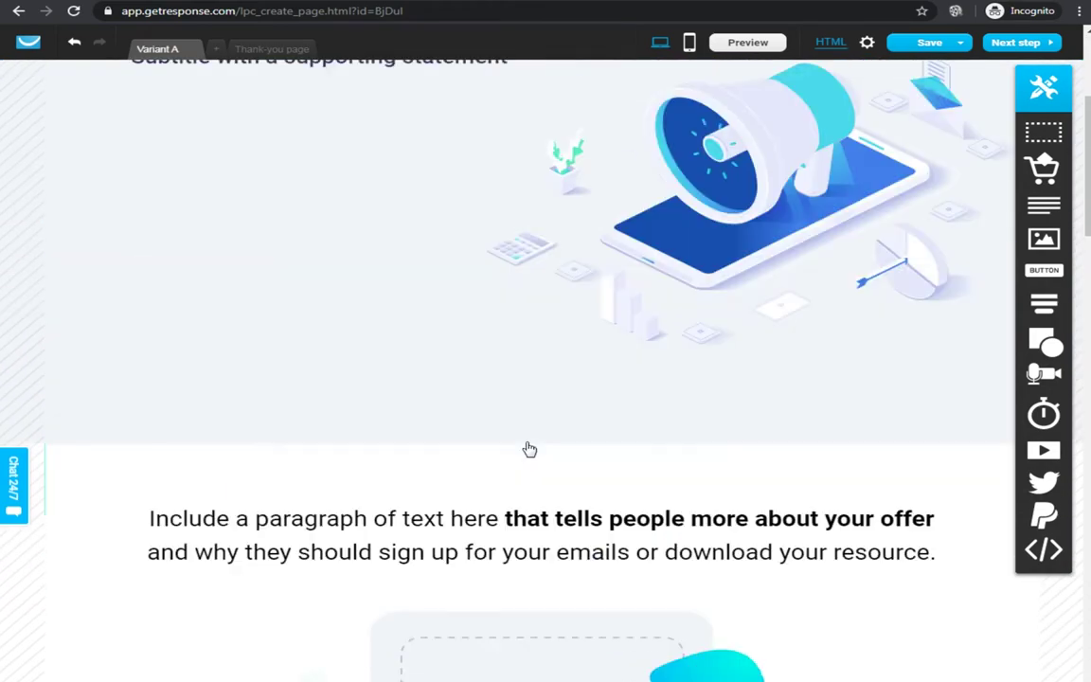
left_click(268, 49)
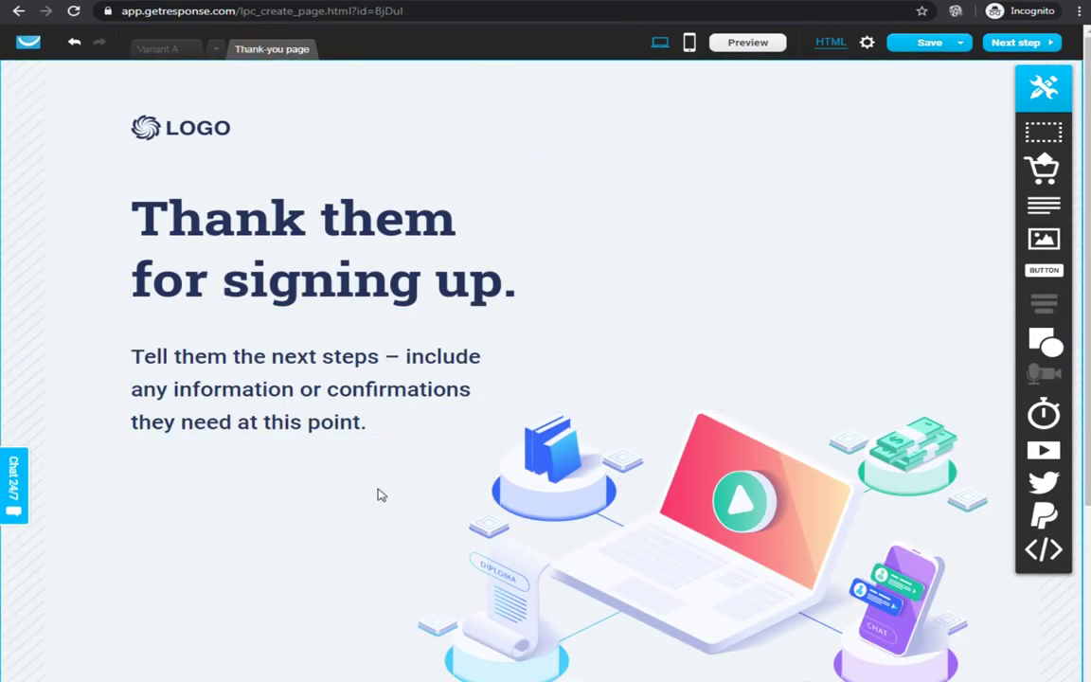
scroll(375, 496, "down", 3)
scroll(375, 495, "up", 3)
left_click(183, 51)
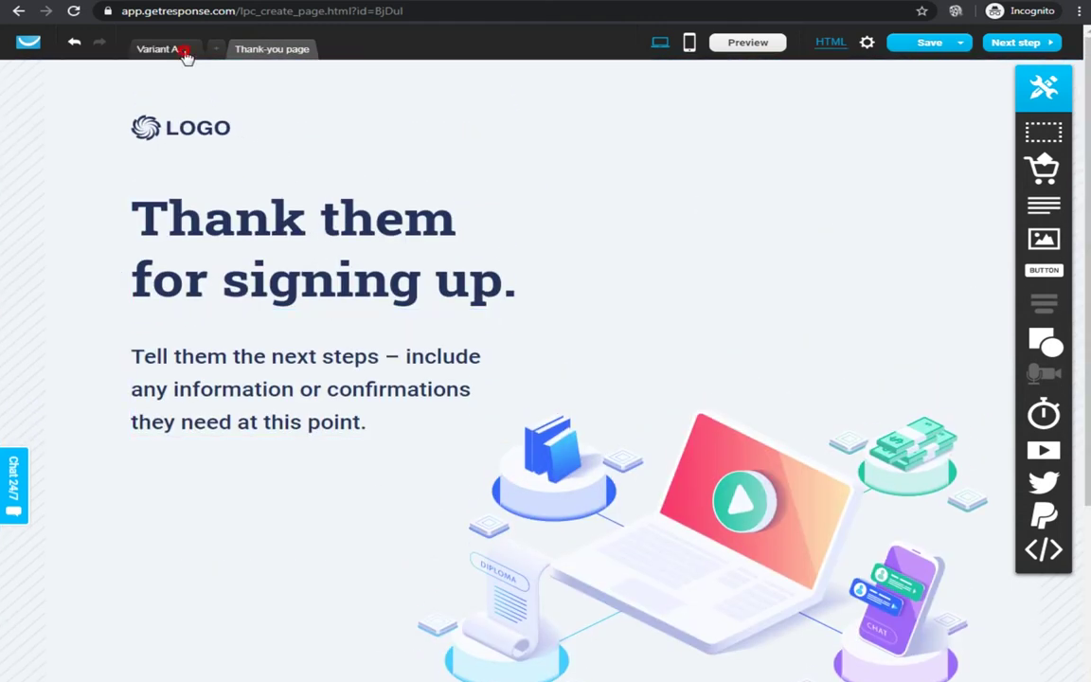
scroll(658, 231, "down", 5)
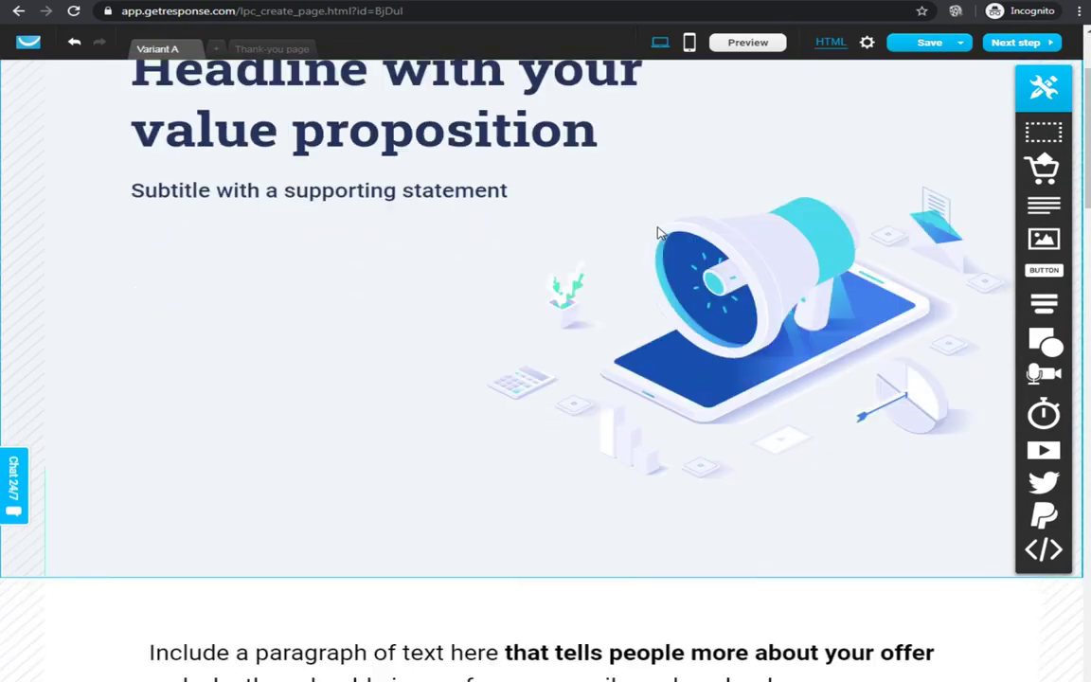
scroll(660, 232, "up", 5)
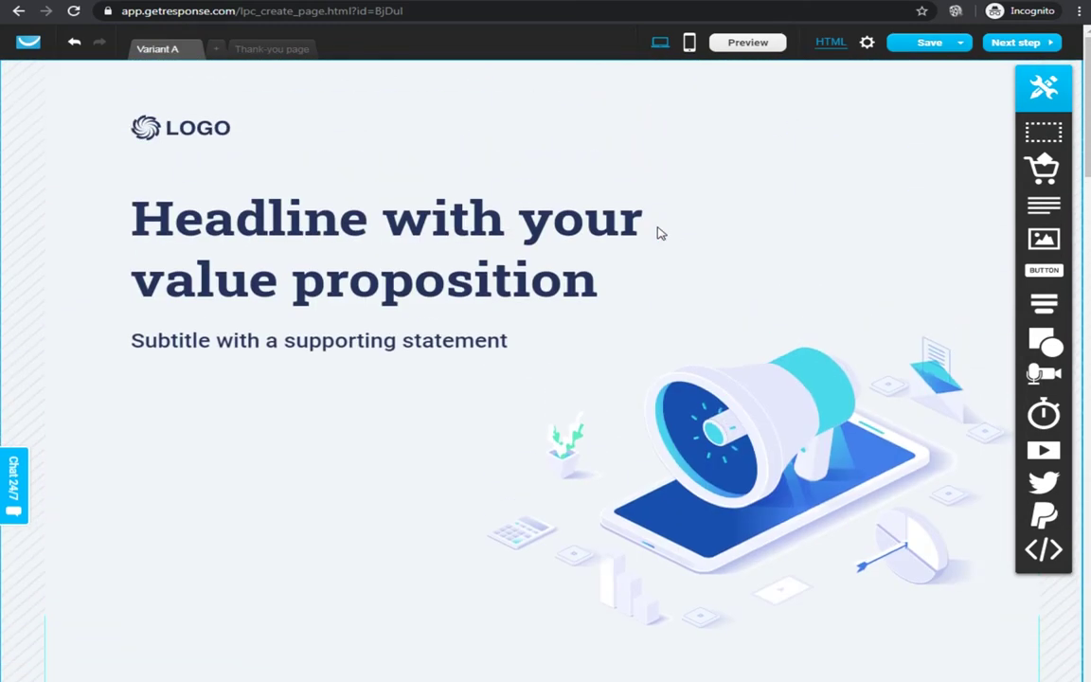
left_click(332, 13)
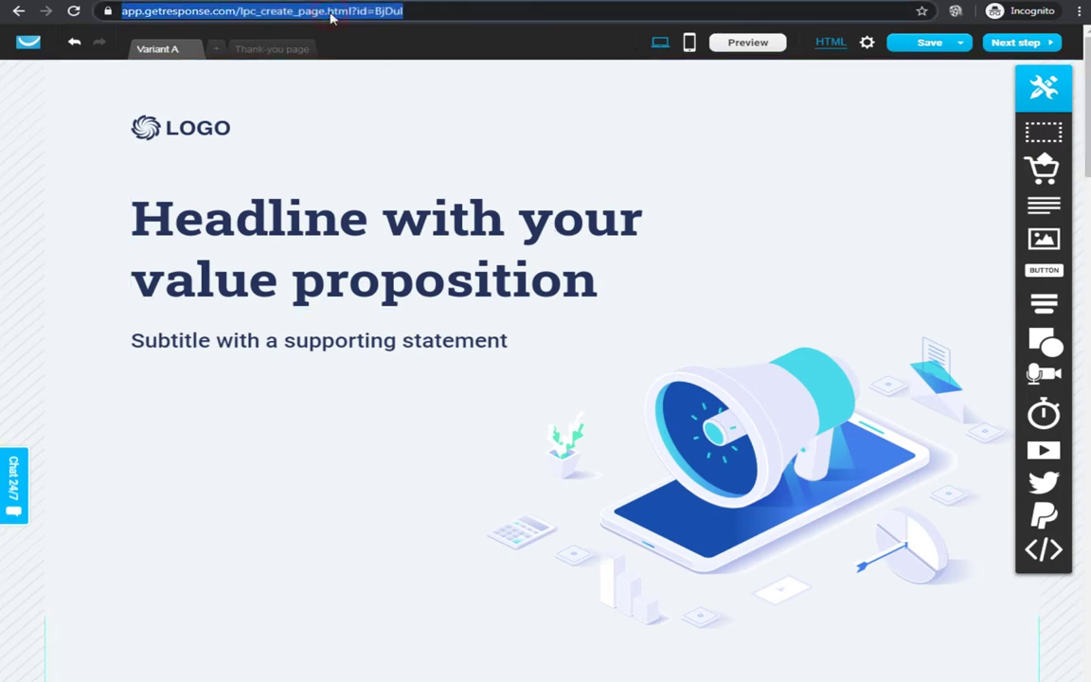
Create the mobile version of the landing page and review its layout down to the footer
left_click(690, 45)
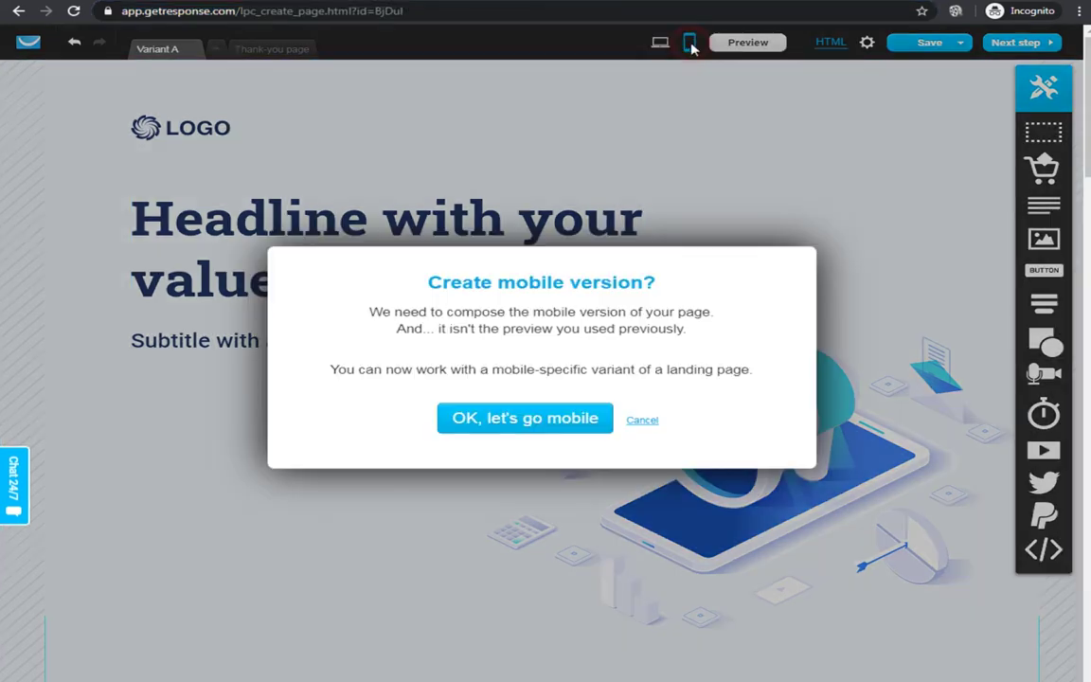
left_click(565, 418)
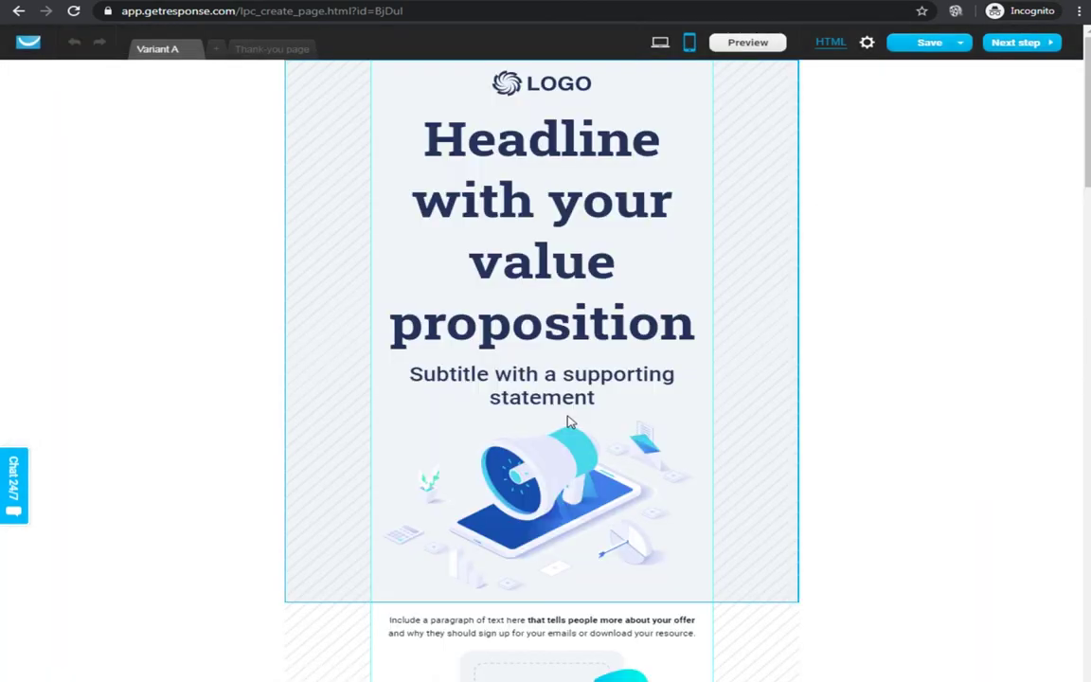
scroll(570, 422, "down", 6)
scroll(570, 421, "down", 13)
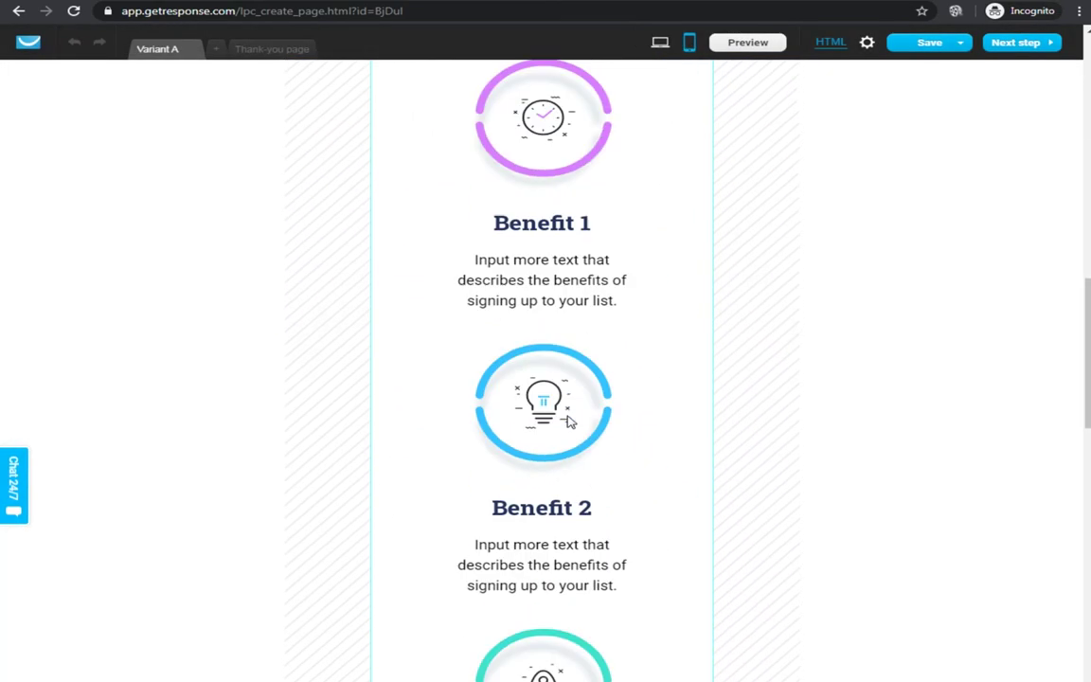
scroll(570, 421, "down", 3)
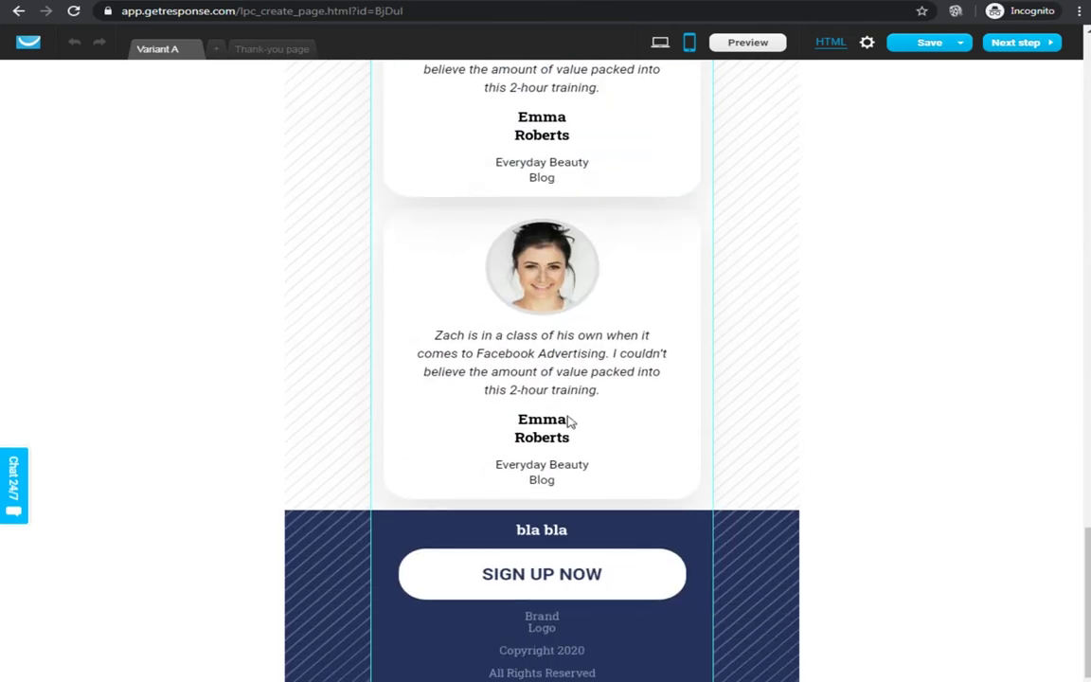
scroll(570, 422, "up", 15)
scroll(570, 422, "up", 8)
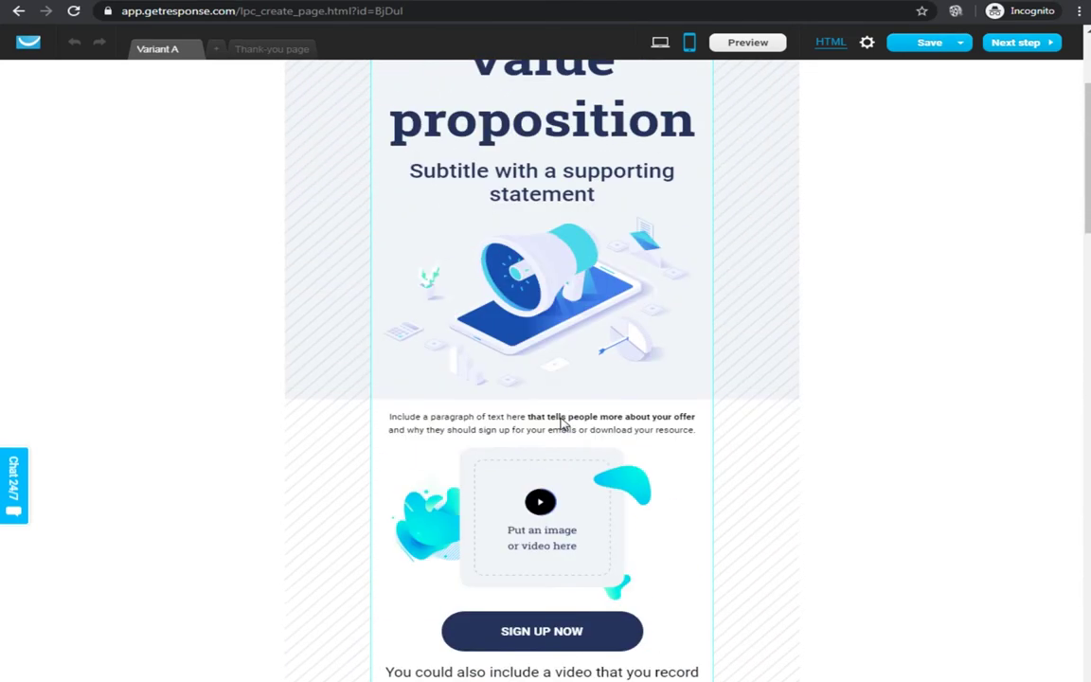
Review the desktop version of the landing page from the headline through the sections below the sign-up button
left_click(663, 52)
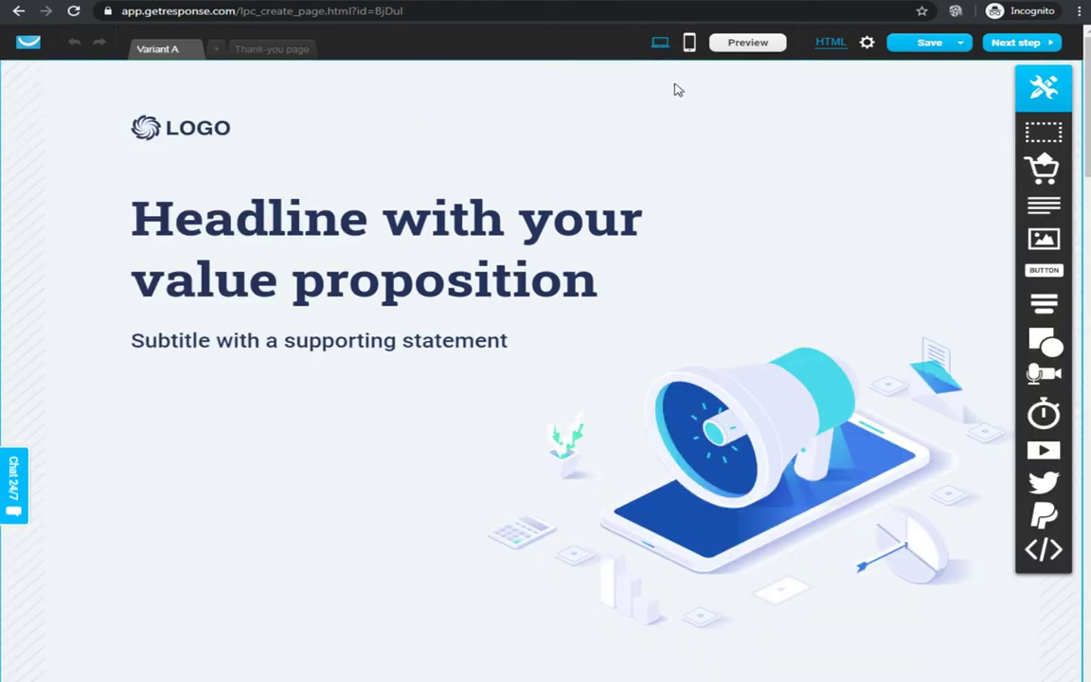
scroll(553, 413, "down", 10)
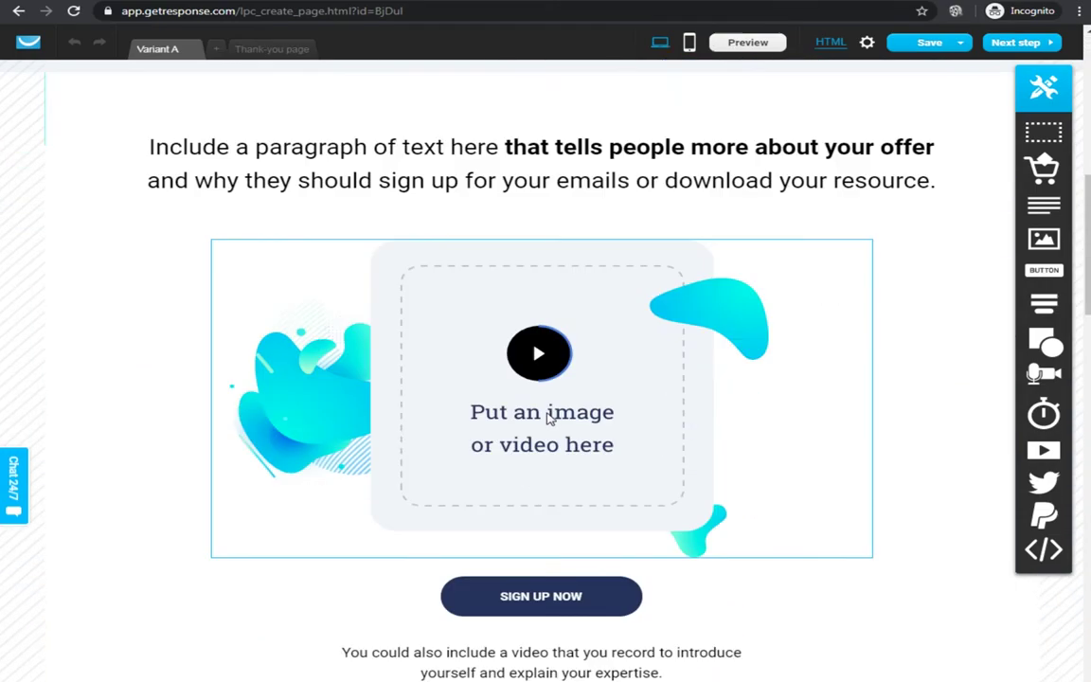
scroll(548, 421, "up", 10)
scroll(548, 423, "down", 15)
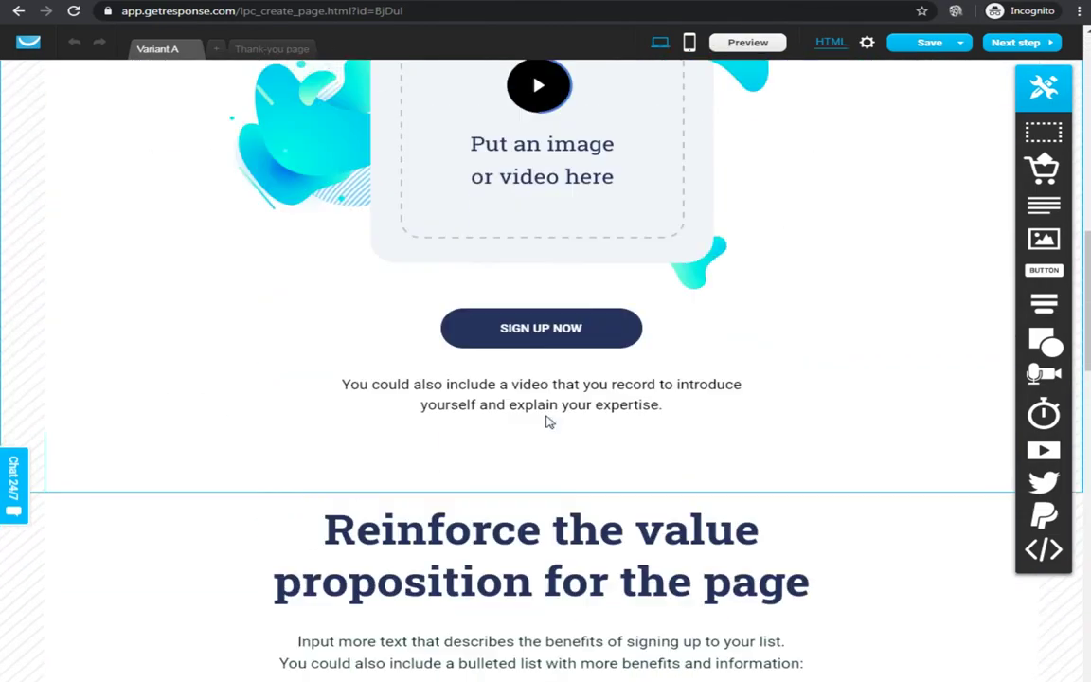
scroll(549, 421, "down", 4)
Review the mobile version of the landing page, checking the headline, image, benefits and testimonials sections
left_click(690, 42)
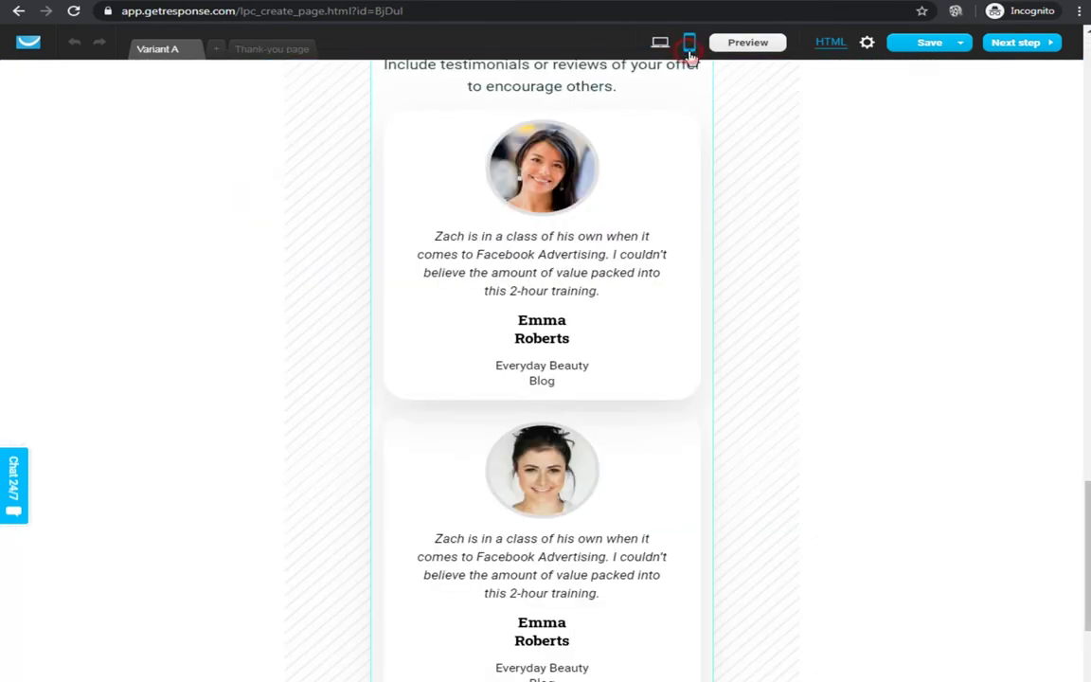
scroll(621, 338, "down", 4)
scroll(618, 341, "up", 10)
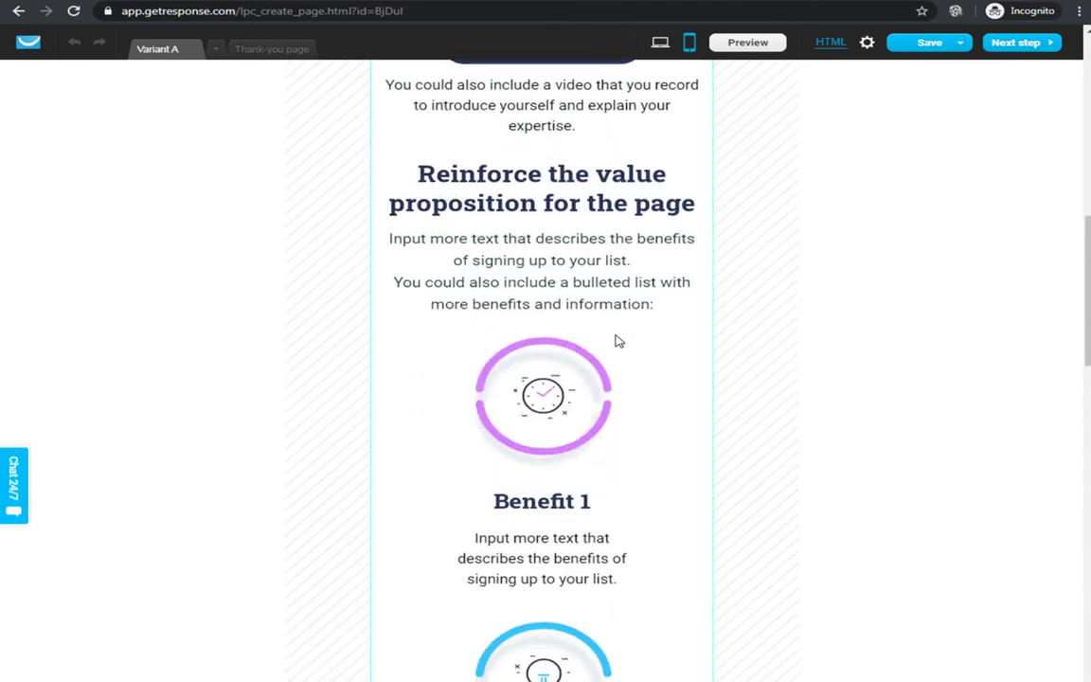
scroll(617, 341, "up", 6)
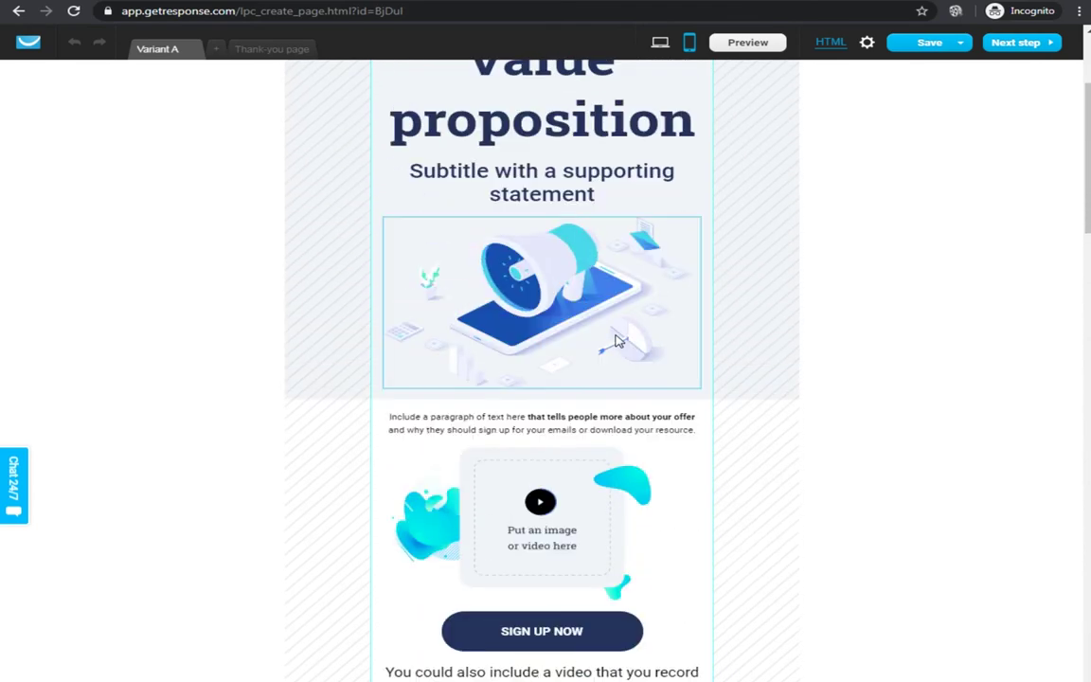
scroll(616, 340, "down", 4)
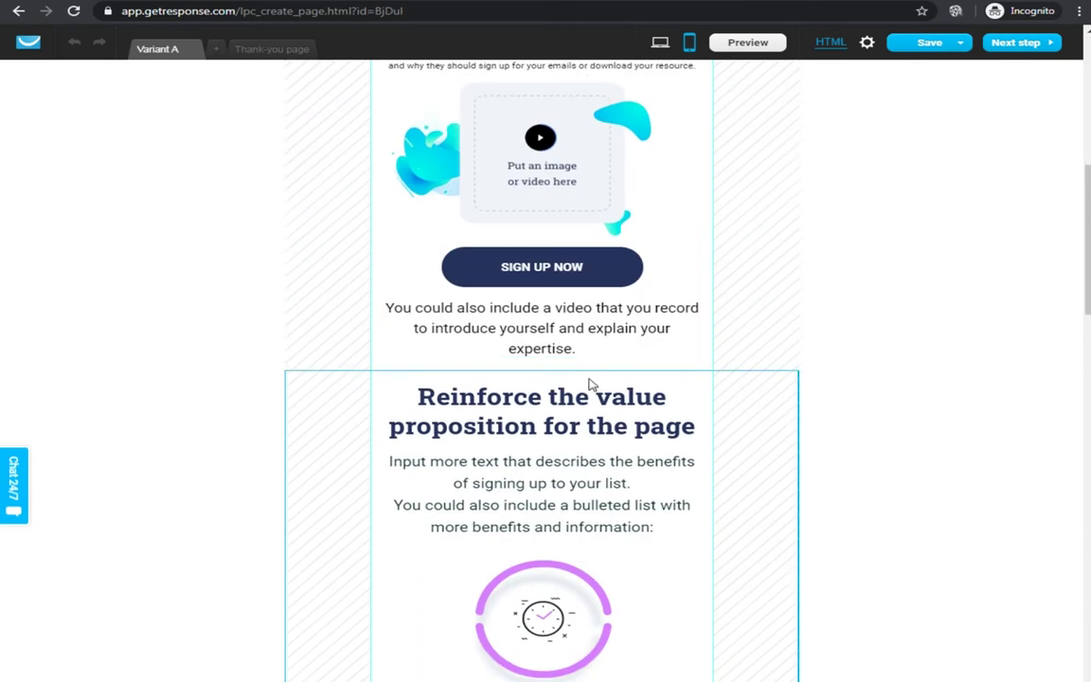
scroll(589, 384, "down", 7)
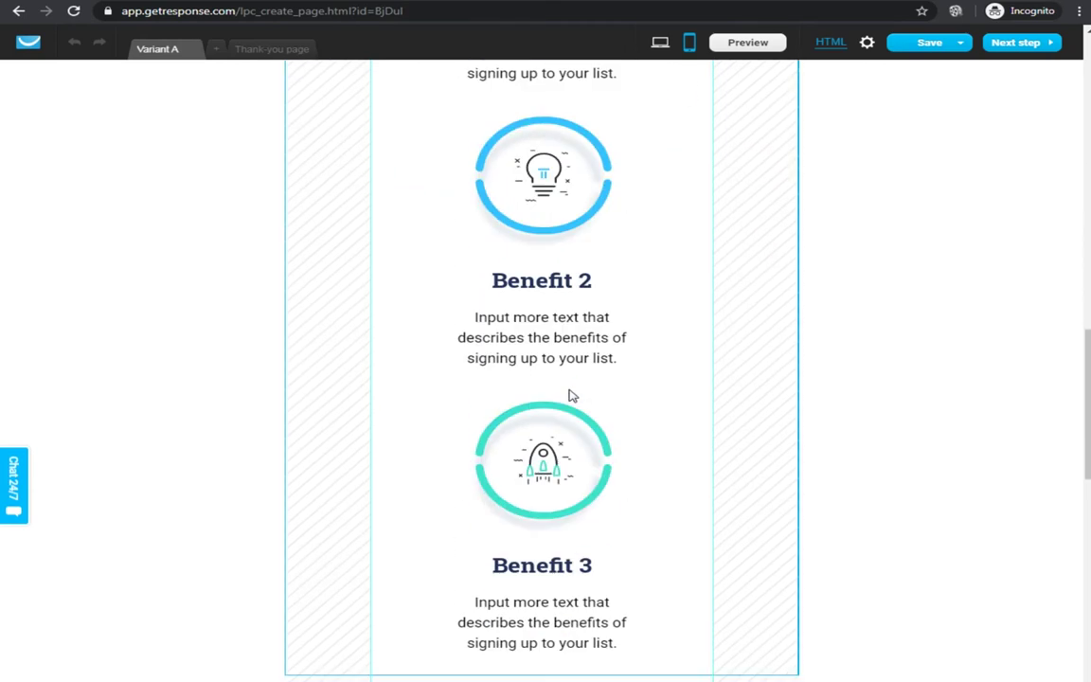
scroll(572, 396, "down", 6)
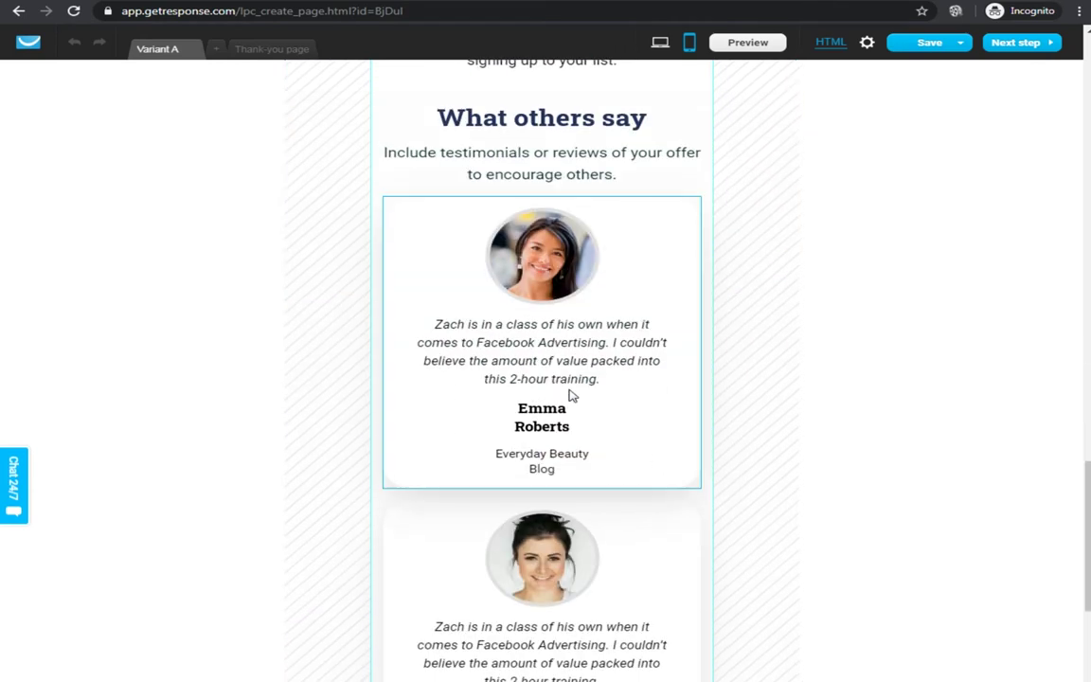
scroll(572, 396, "up", 15)
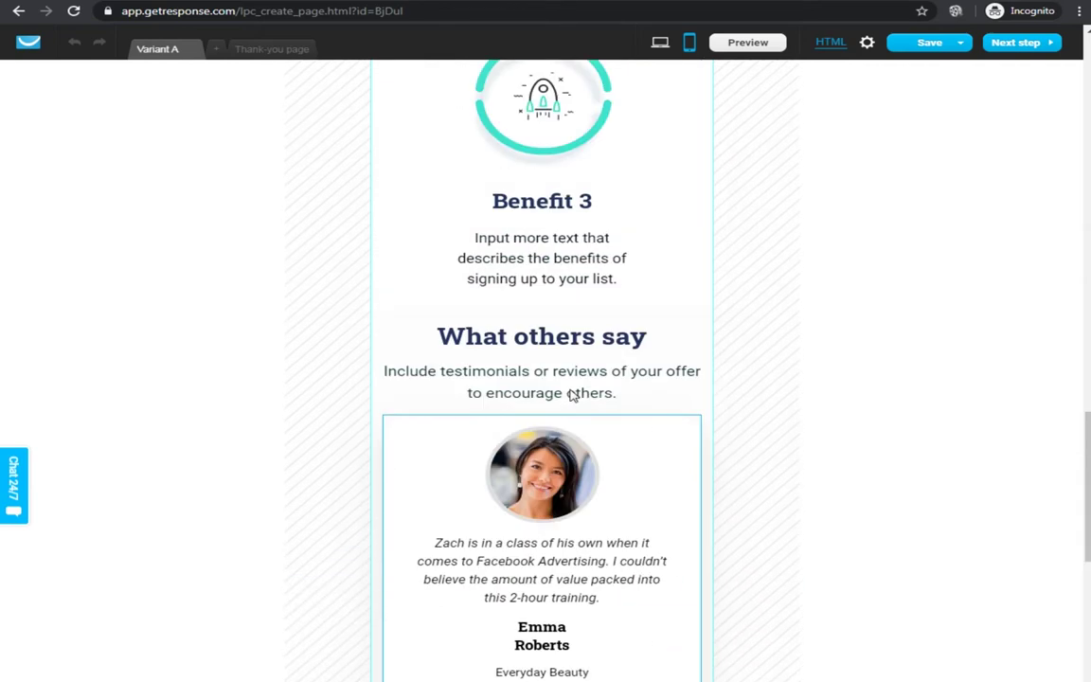
scroll(572, 396, "up", 3)
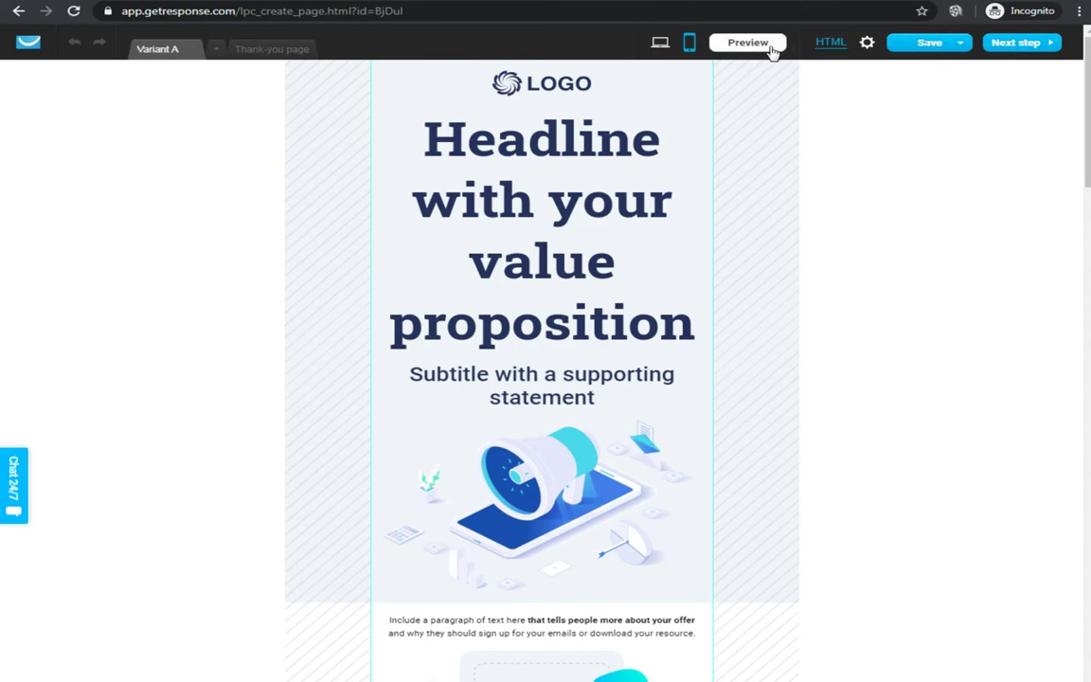
Preview Variant A in phone view and look through the whole page from the headline to the footer
left_click(727, 43)
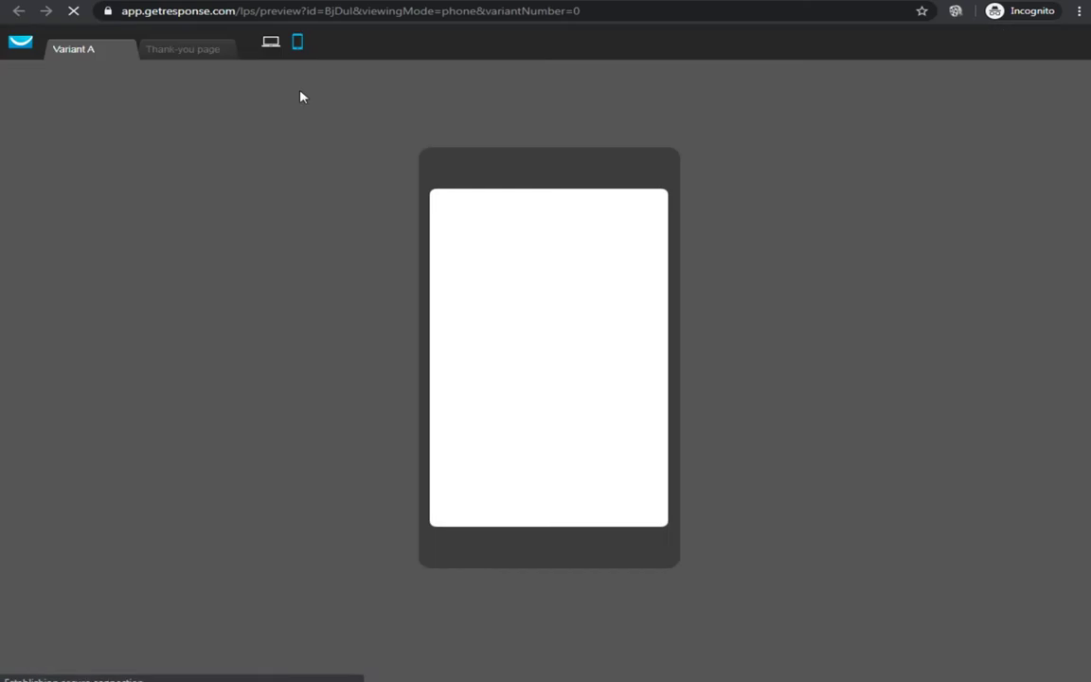
scroll(519, 238, "down", 15)
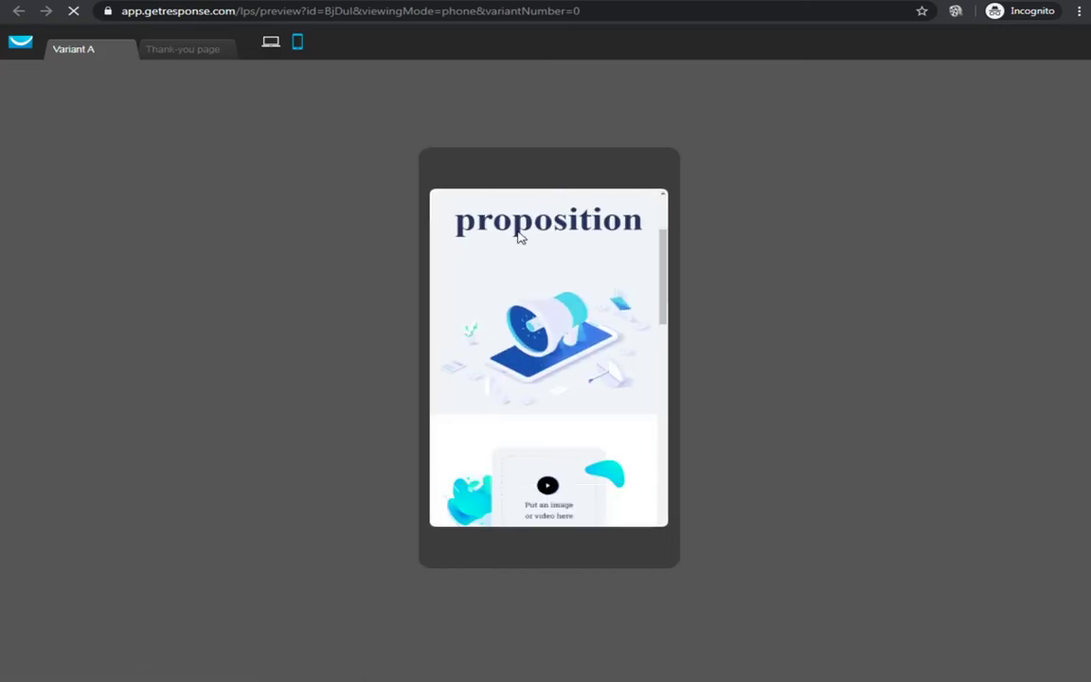
scroll(519, 237, "down", 4)
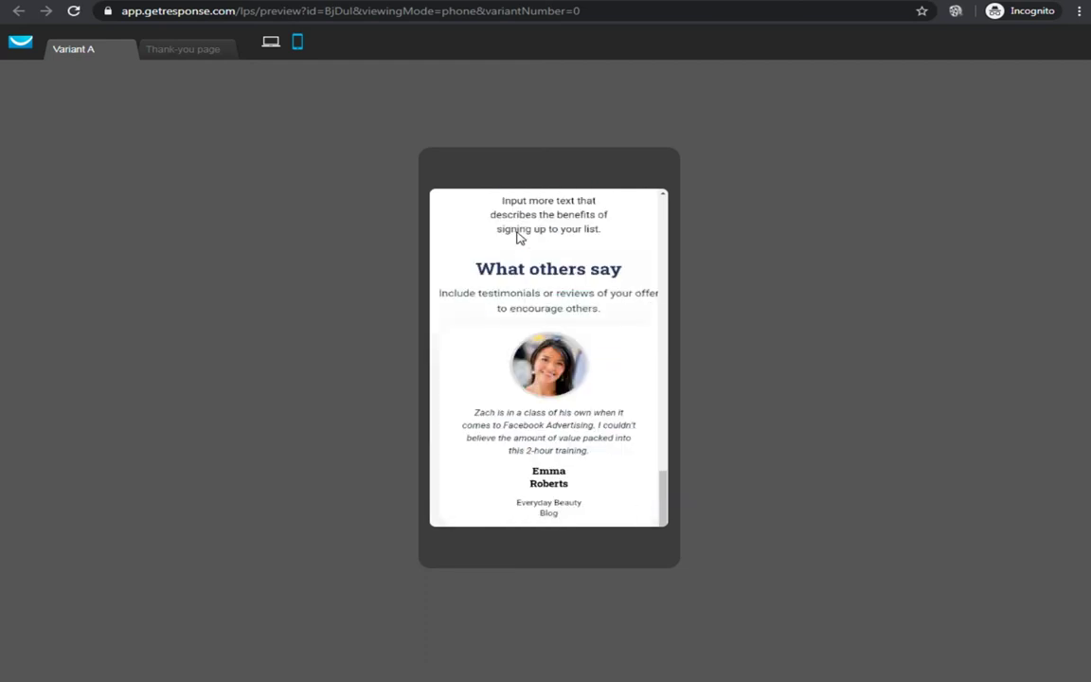
scroll(519, 238, "down", 4)
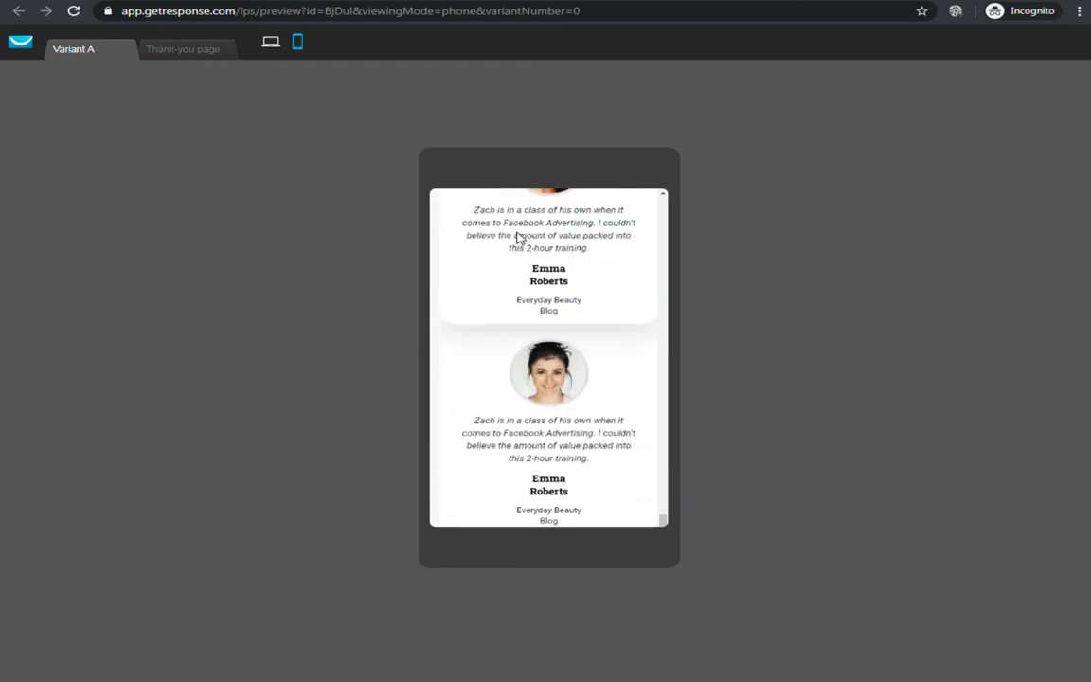
scroll(519, 237, "down", 1)
scroll(519, 238, "up", 12)
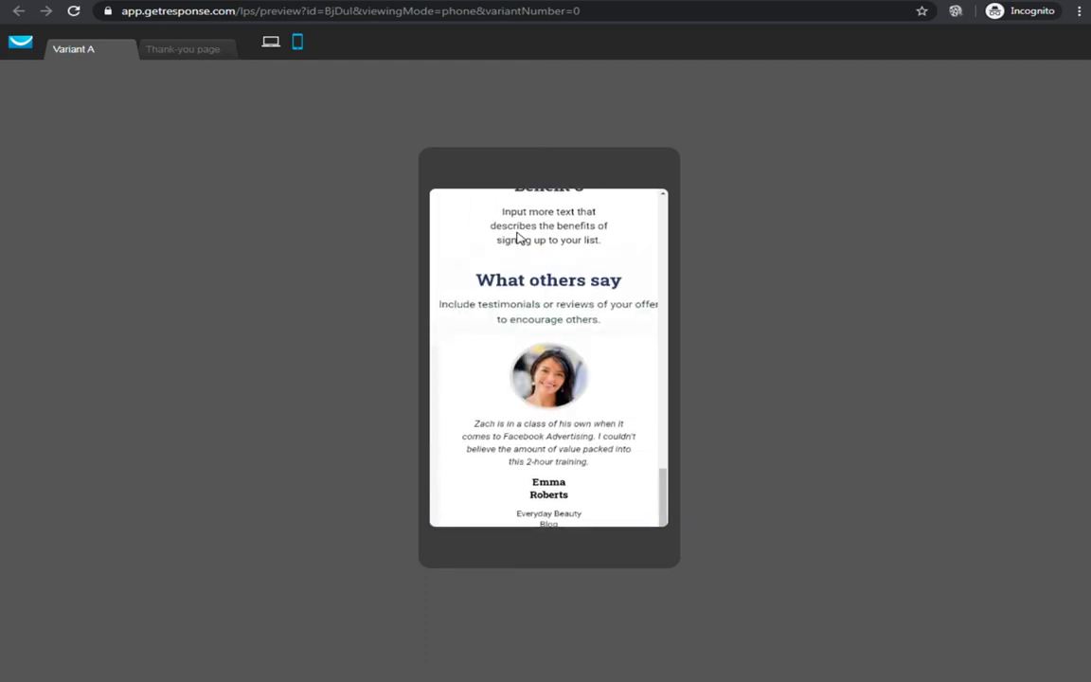
scroll(519, 237, "down", 6)
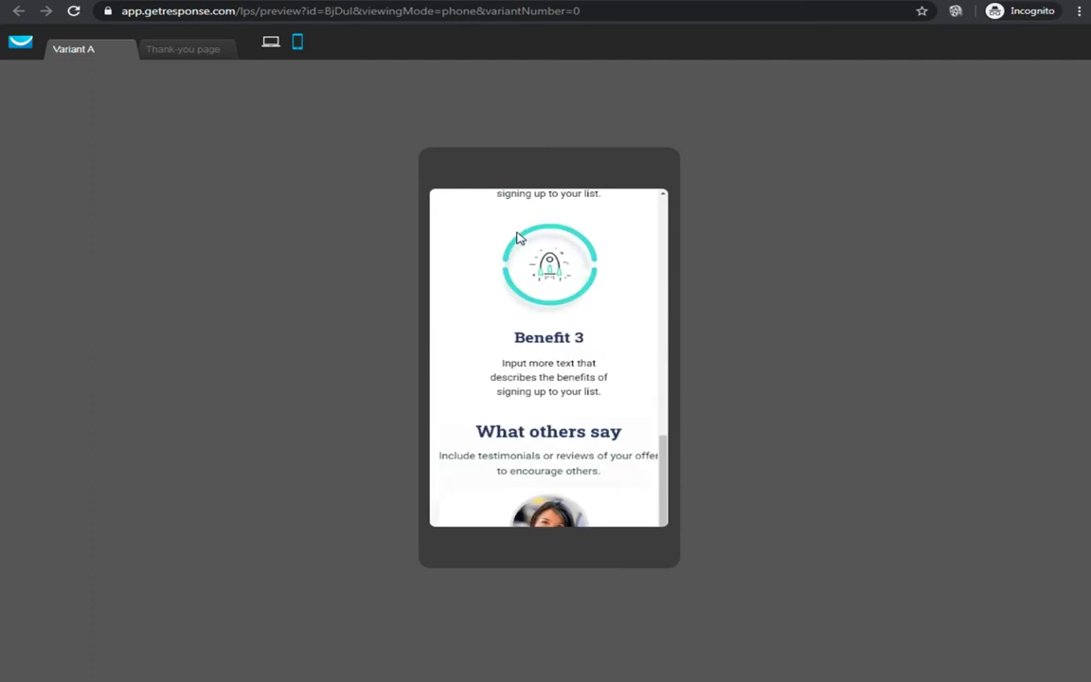
scroll(519, 238, "down", 8)
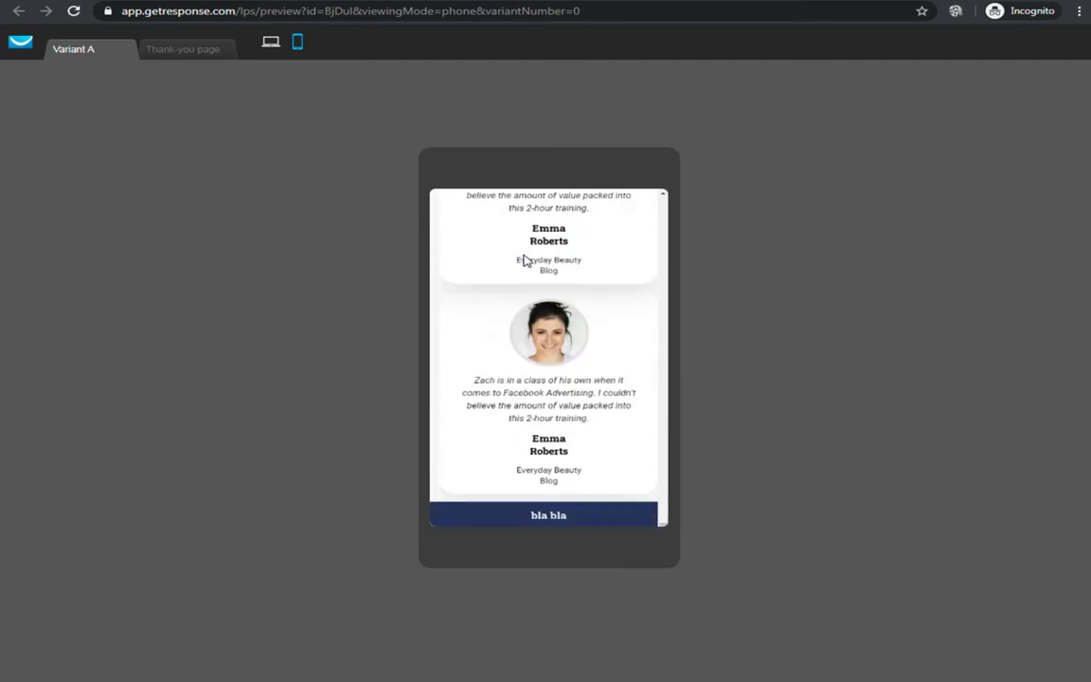
scroll(520, 254, "up", 15)
scroll(527, 261, "up", 10)
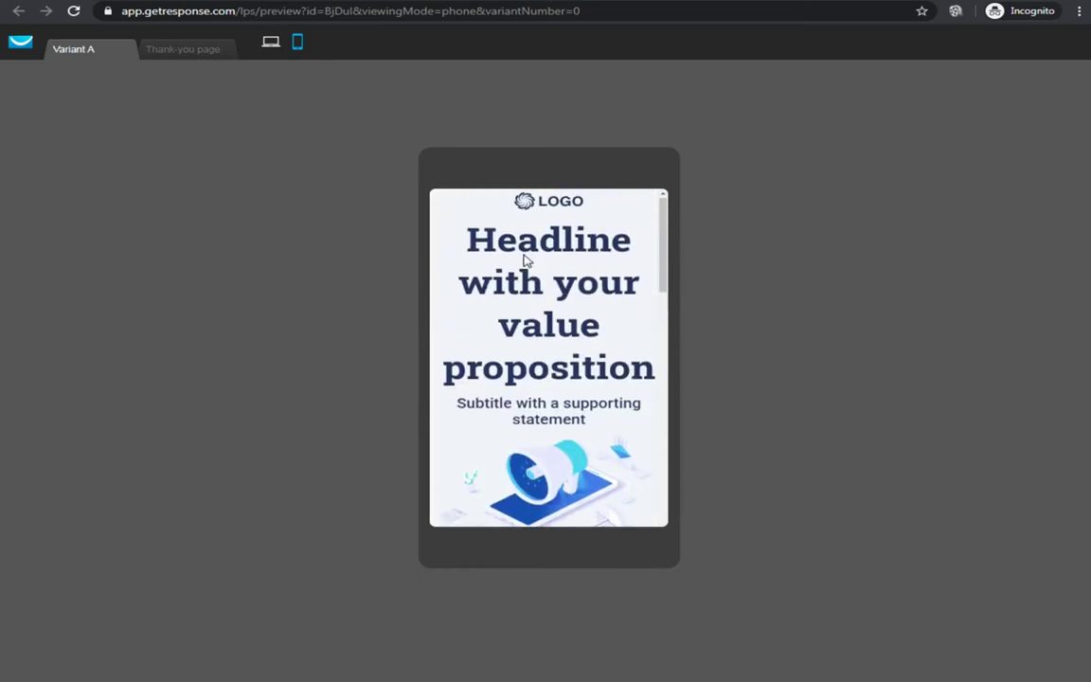
scroll(527, 261, "down", 14)
scroll(526, 260, "down", 12)
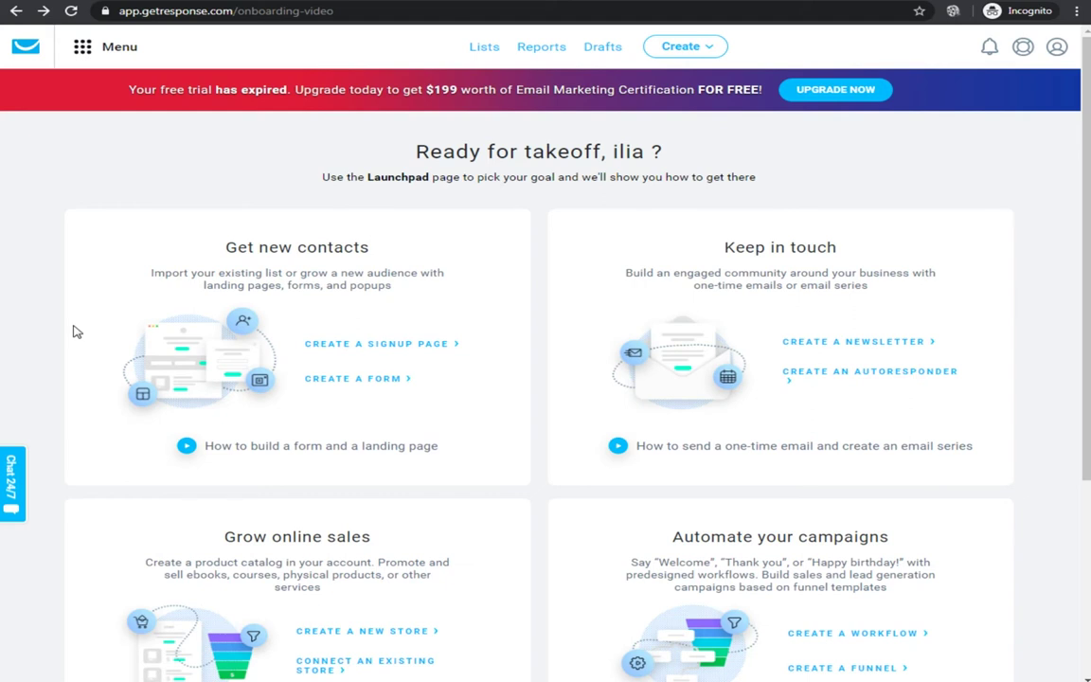
Go to the surveys in Forms and surveys and start creating a new survey
left_click(83, 54)
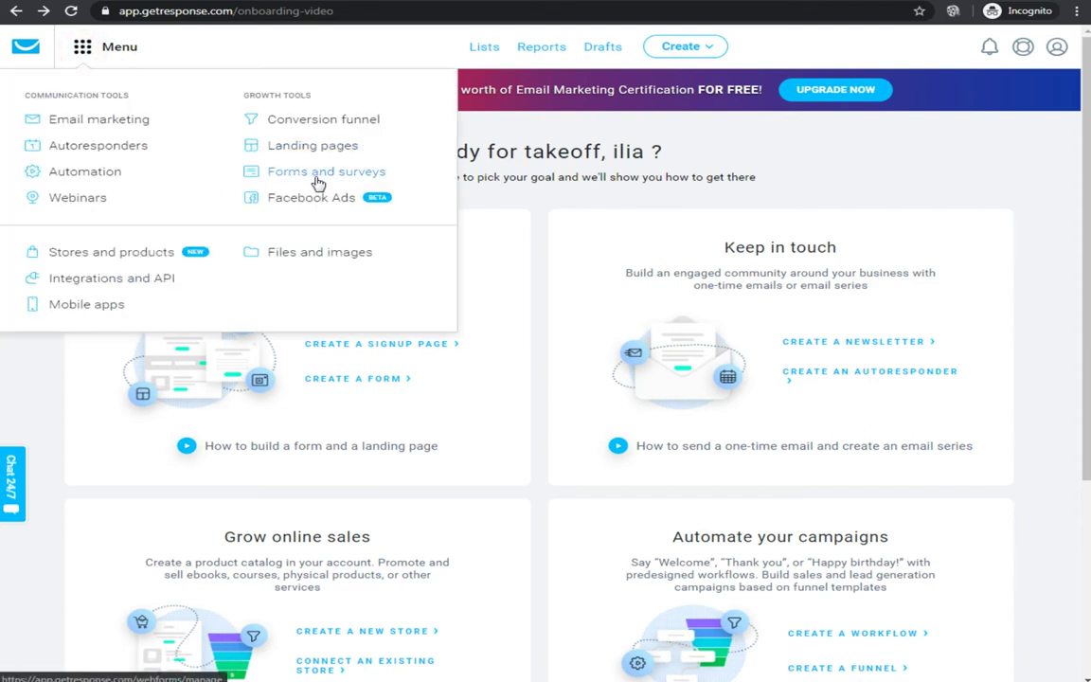
left_click(289, 172)
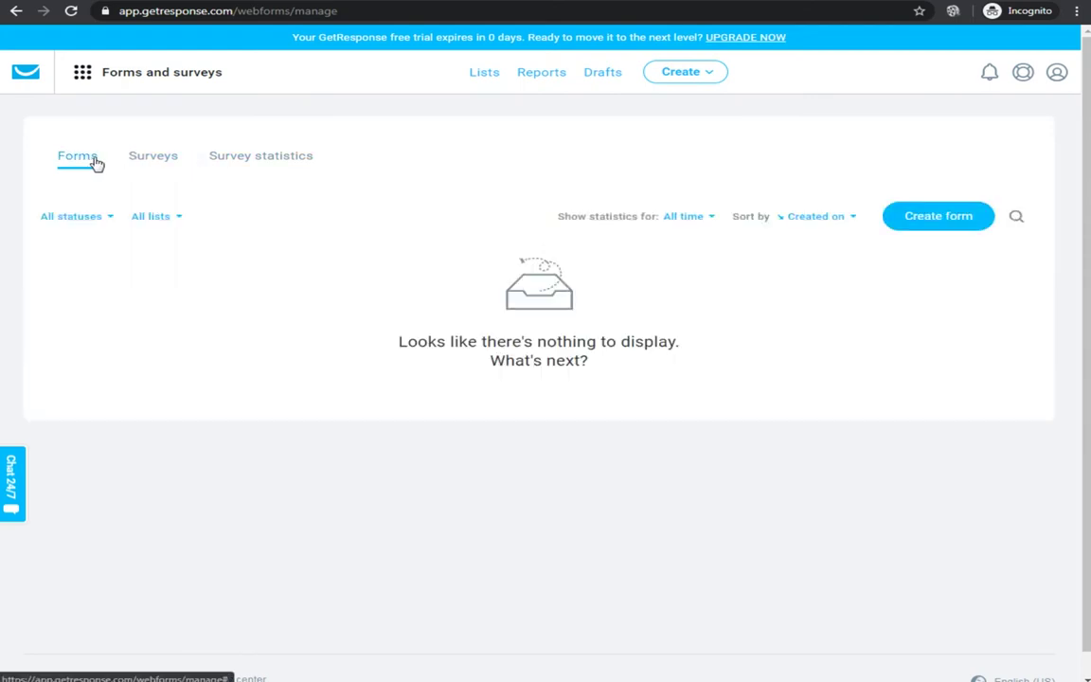
left_click(154, 157)
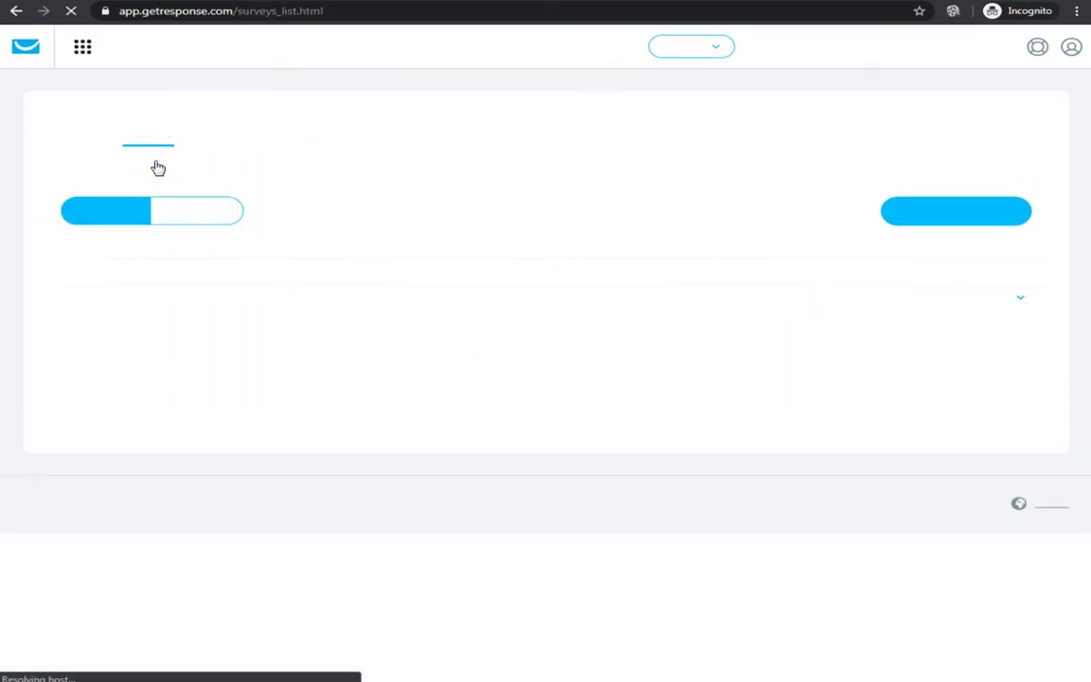
left_click(961, 217)
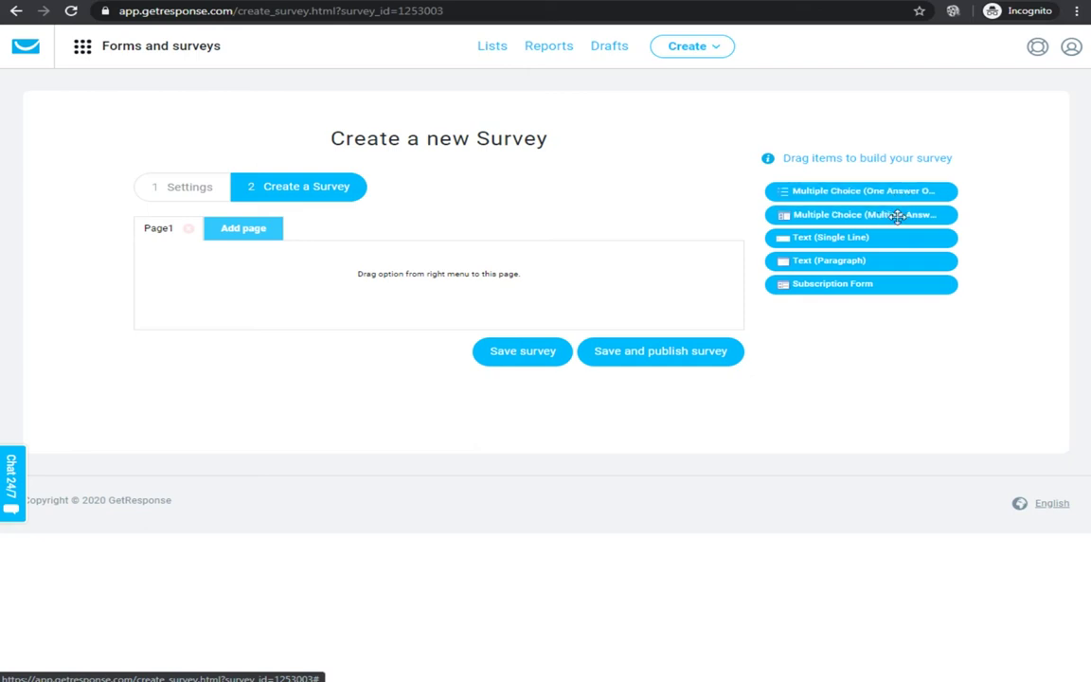
Add a multiple-choice question with multiple answers to the survey's first page and title it "What is your Gender ?"
left_click(881, 215)
left_click_drag(880, 215, 301, 286)
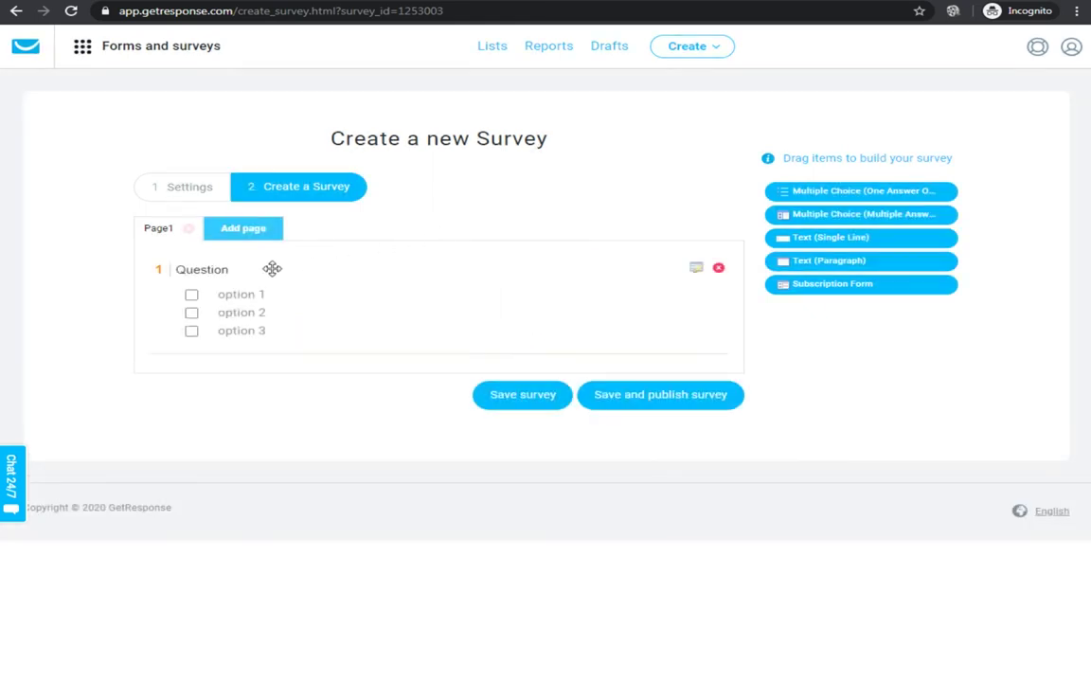
left_click(697, 272)
double_click(219, 275)
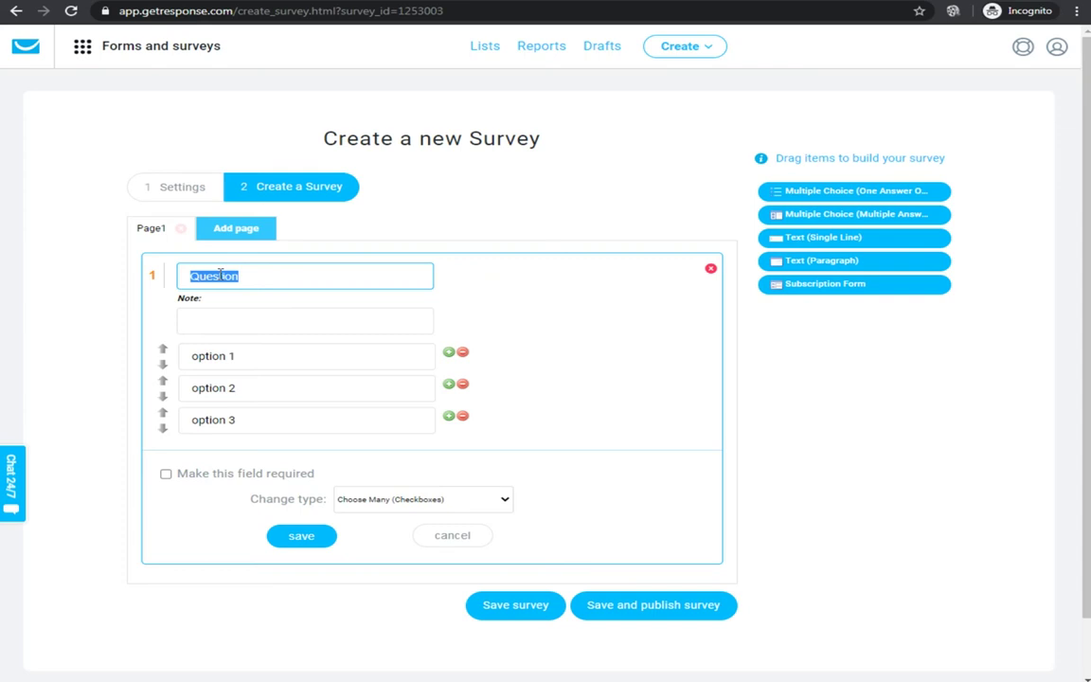
type("What is your ")
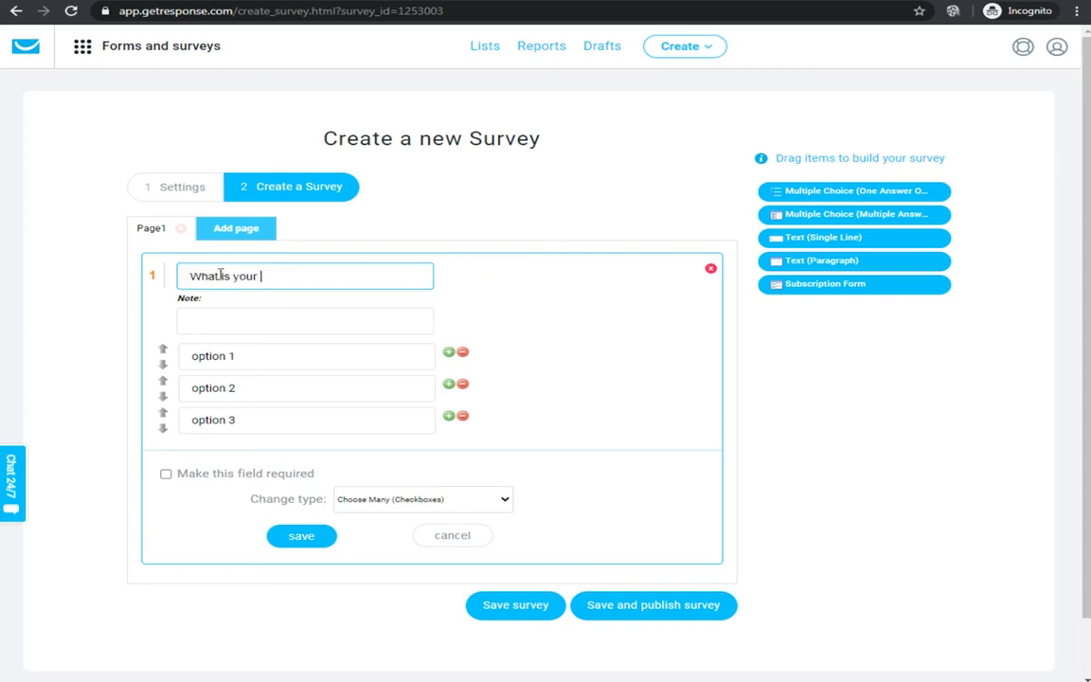
type("Gender ?")
Set the gender question's first answer option to "Male" and the second to "Female"
triple_click(266, 357)
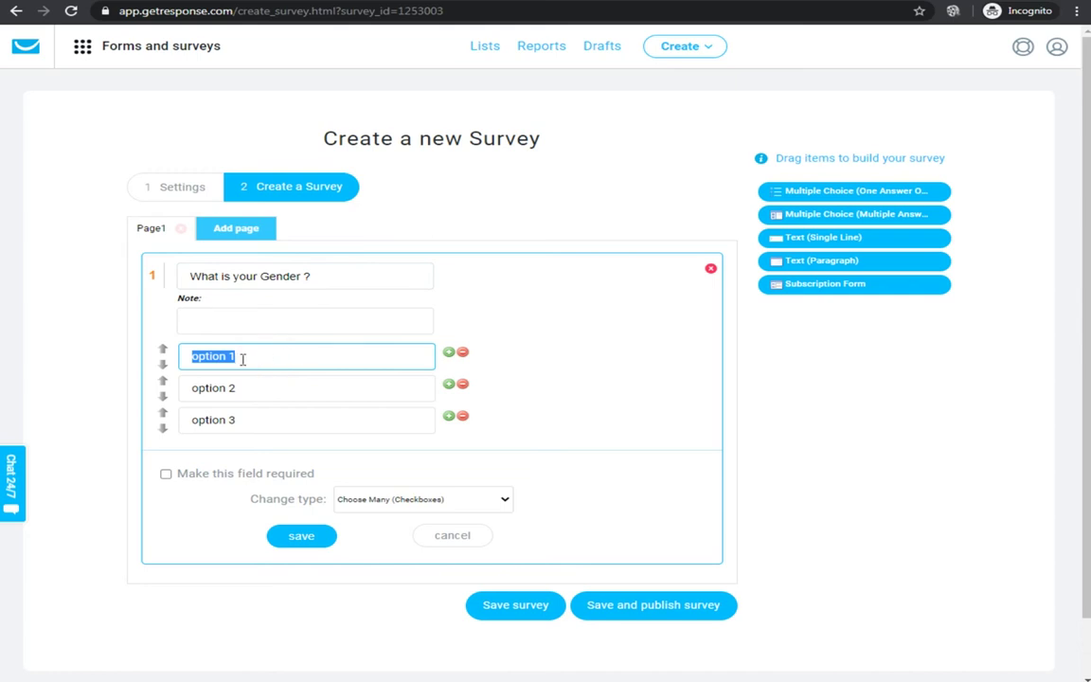
type("Male")
left_click(243, 383)
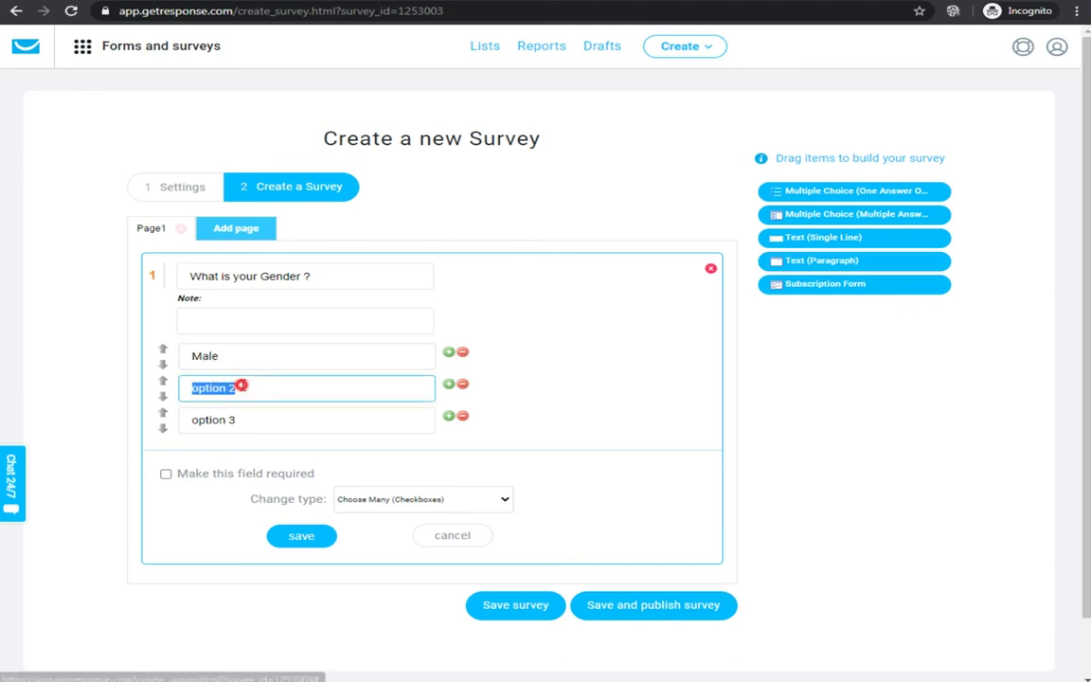
type("Female")
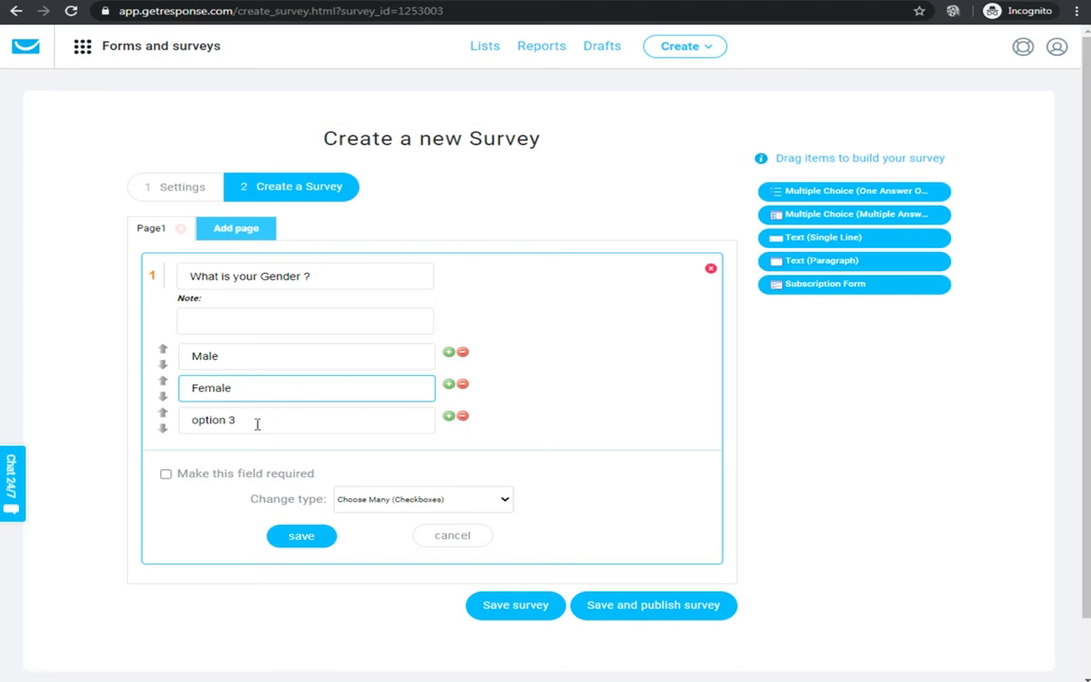
Remove the third answer option from the gender question and save the question
left_click(253, 419)
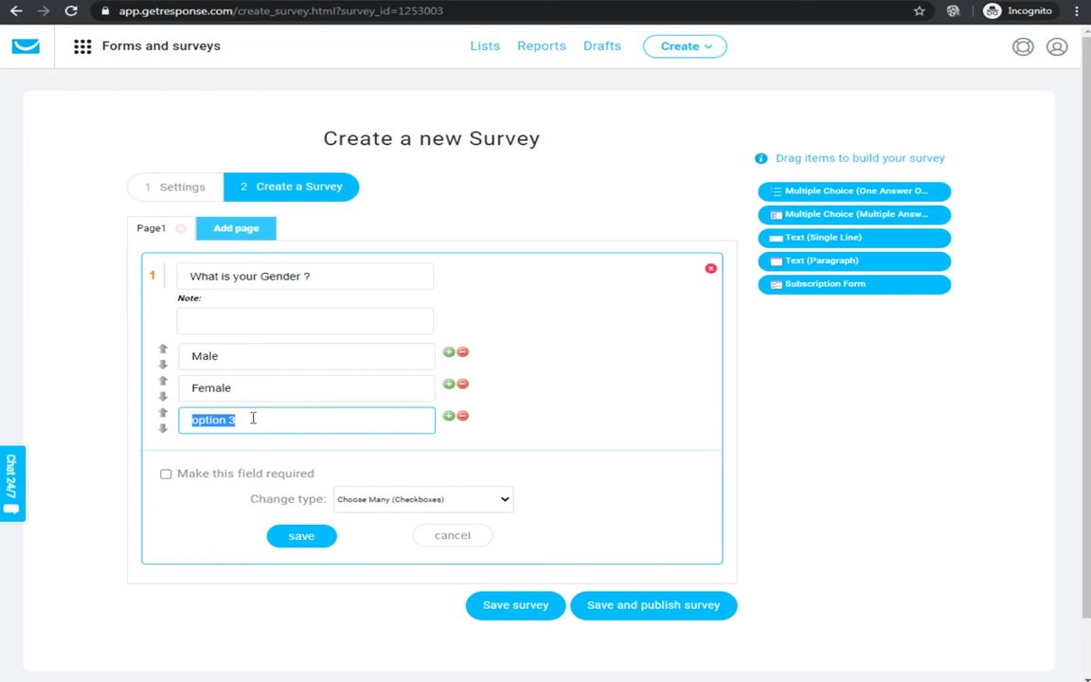
type("Both")
left_click(463, 418)
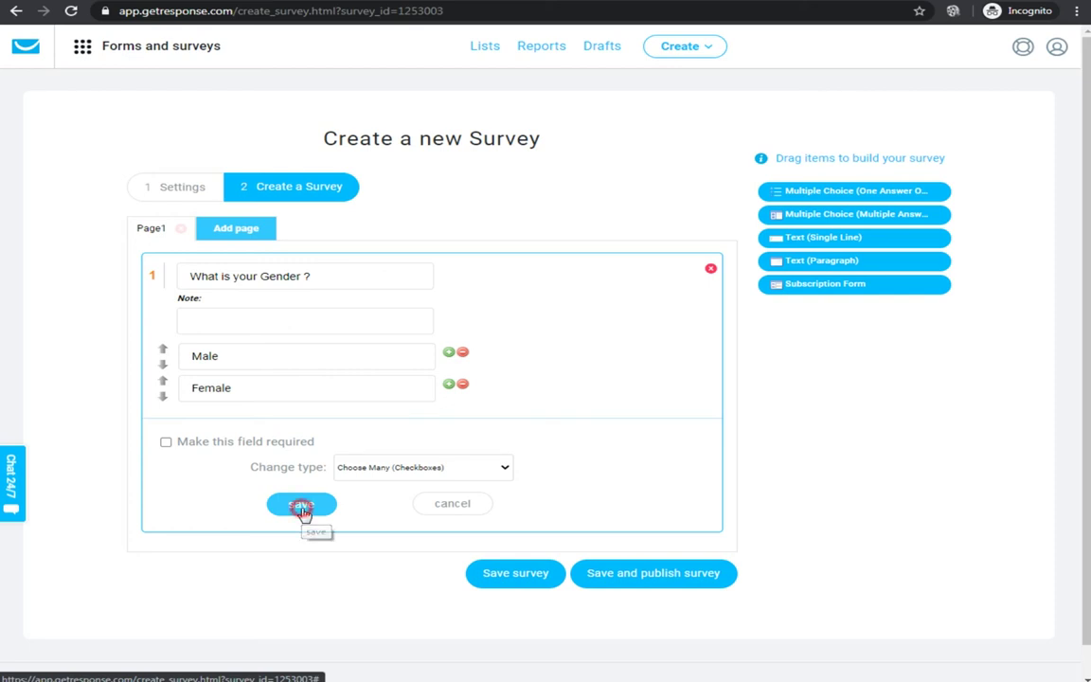
left_click(398, 523)
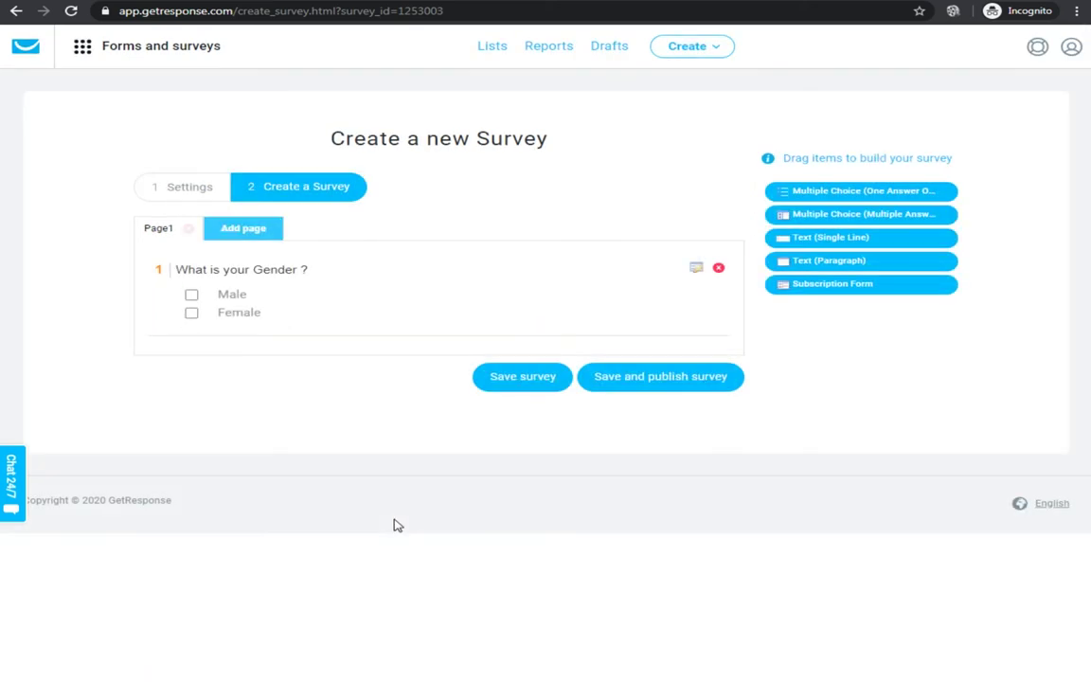
Add two more empty pages to the survey after the page with the gender question
left_click(244, 232)
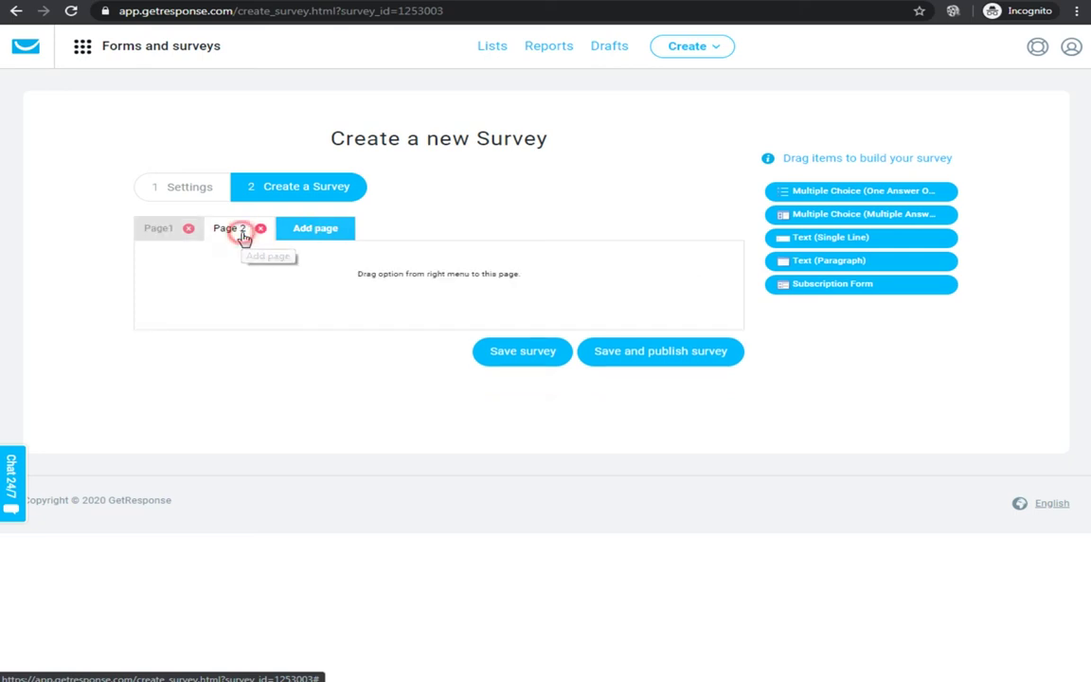
left_click(312, 232)
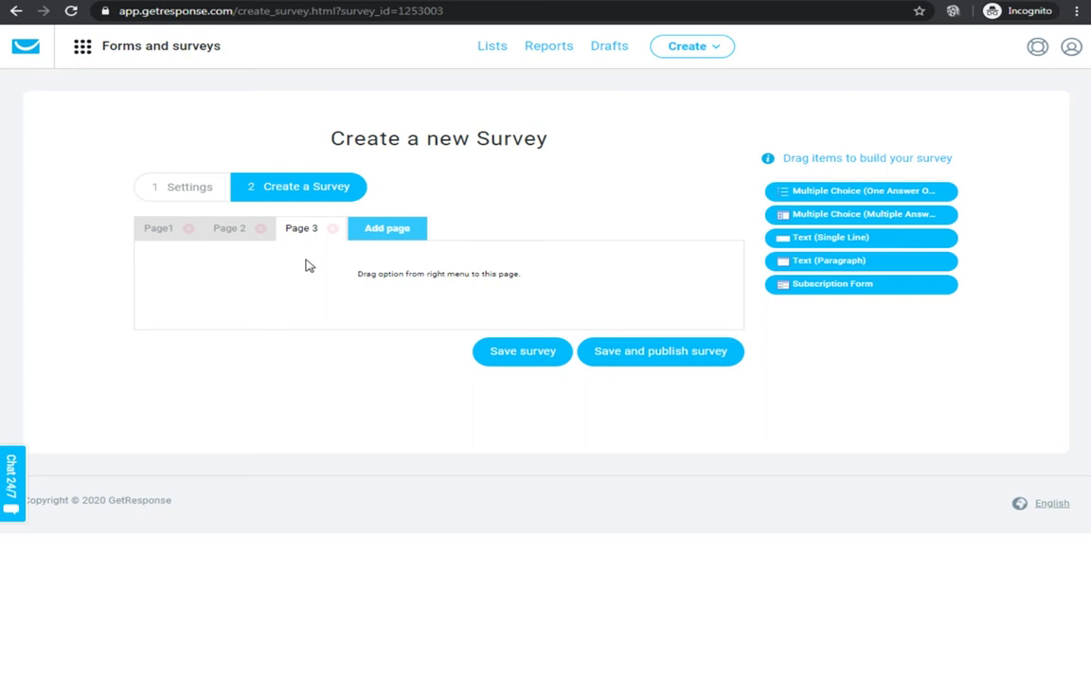
Add a multiple-choice question with multiple answers to the survey's second page and title it "What is your age ?"
left_click(225, 228)
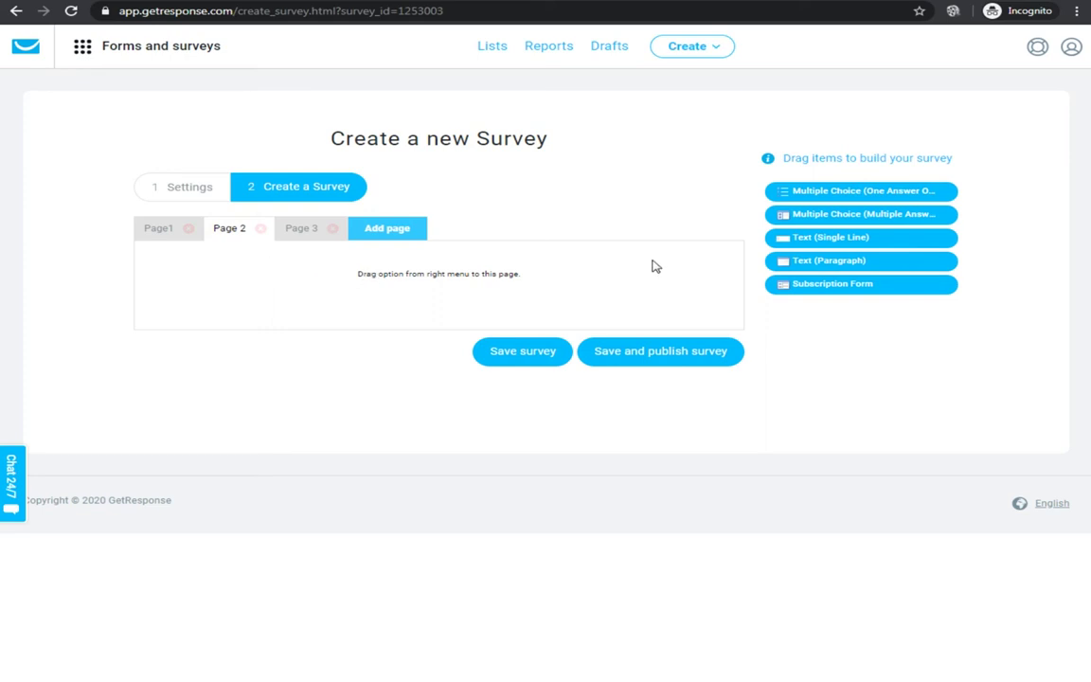
left_click_drag(835, 214, 341, 293)
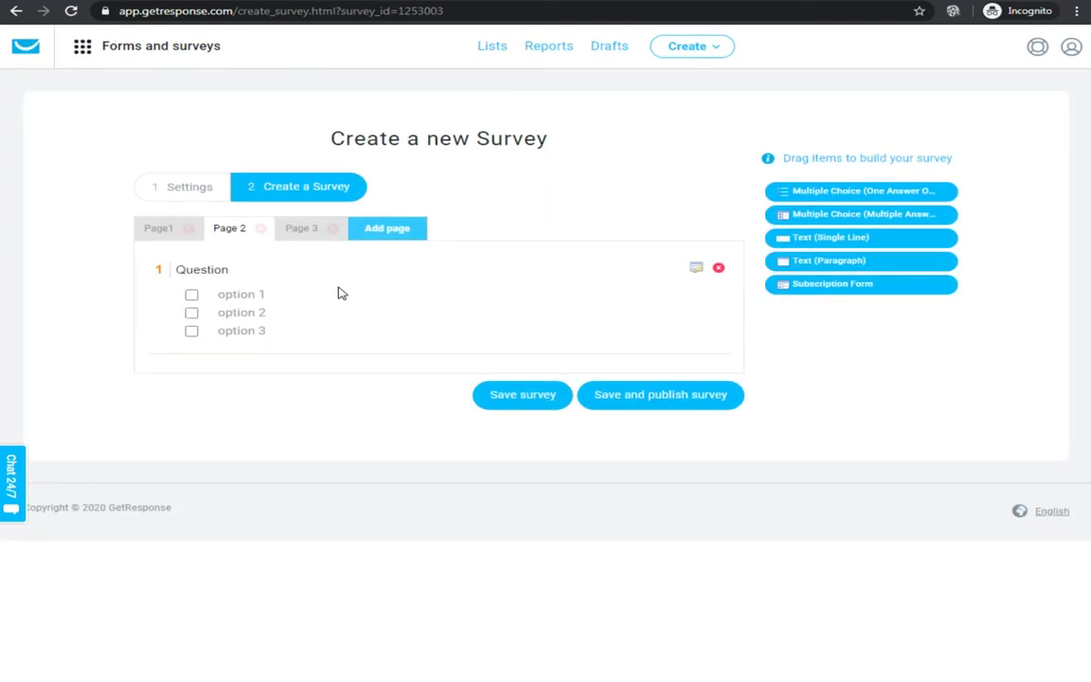
left_click(696, 268)
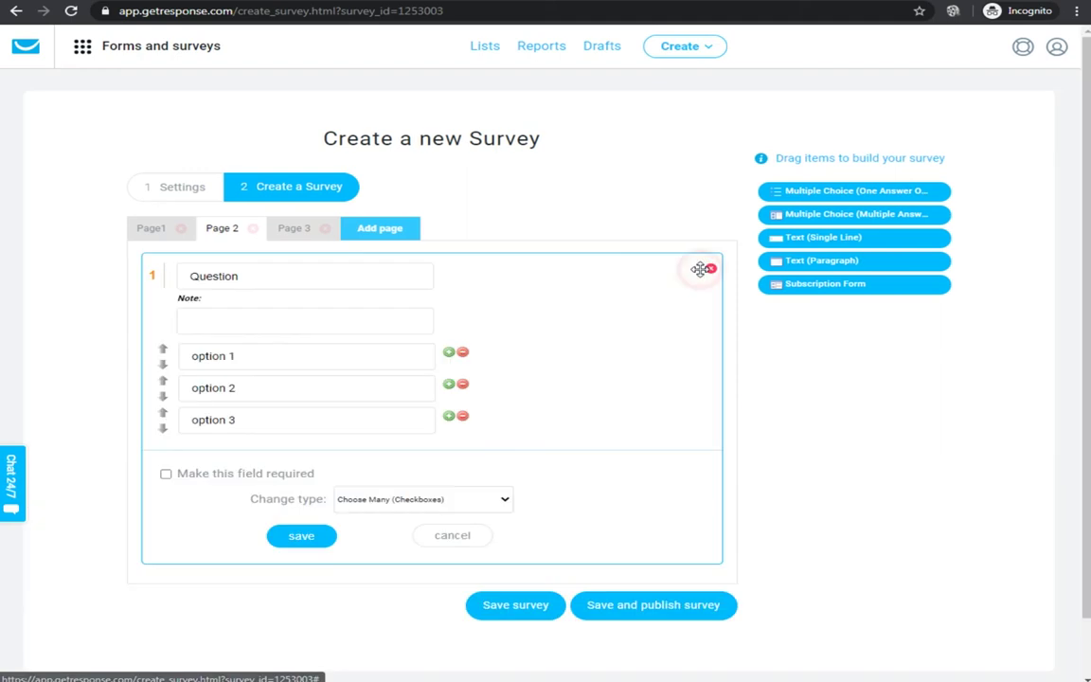
double_click(268, 280)
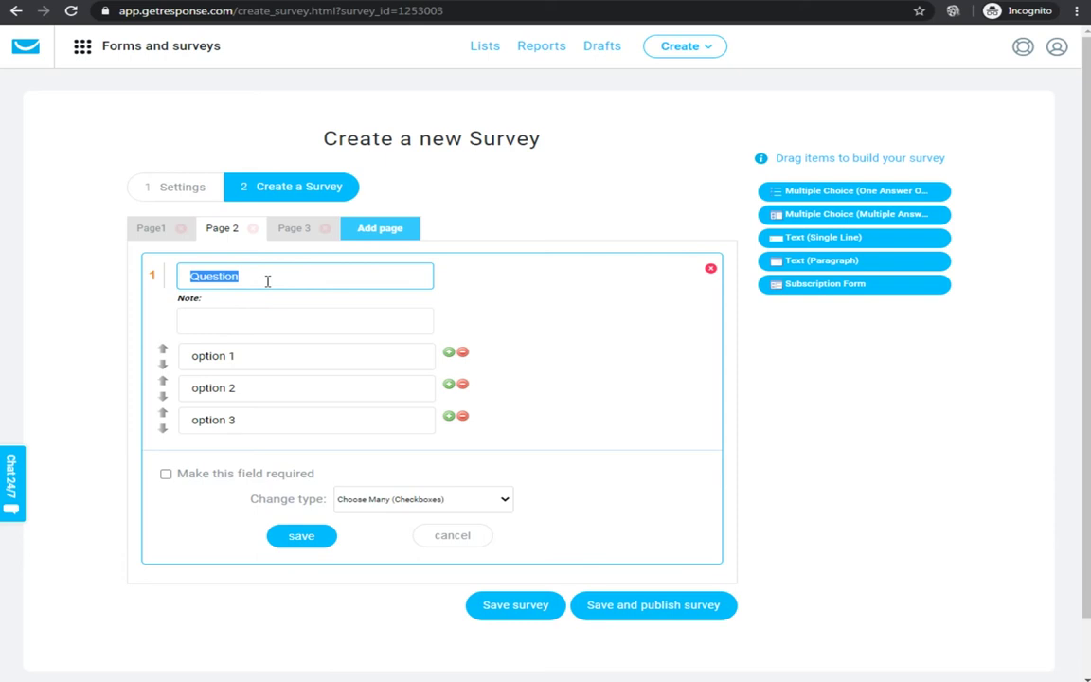
type("What is your a")
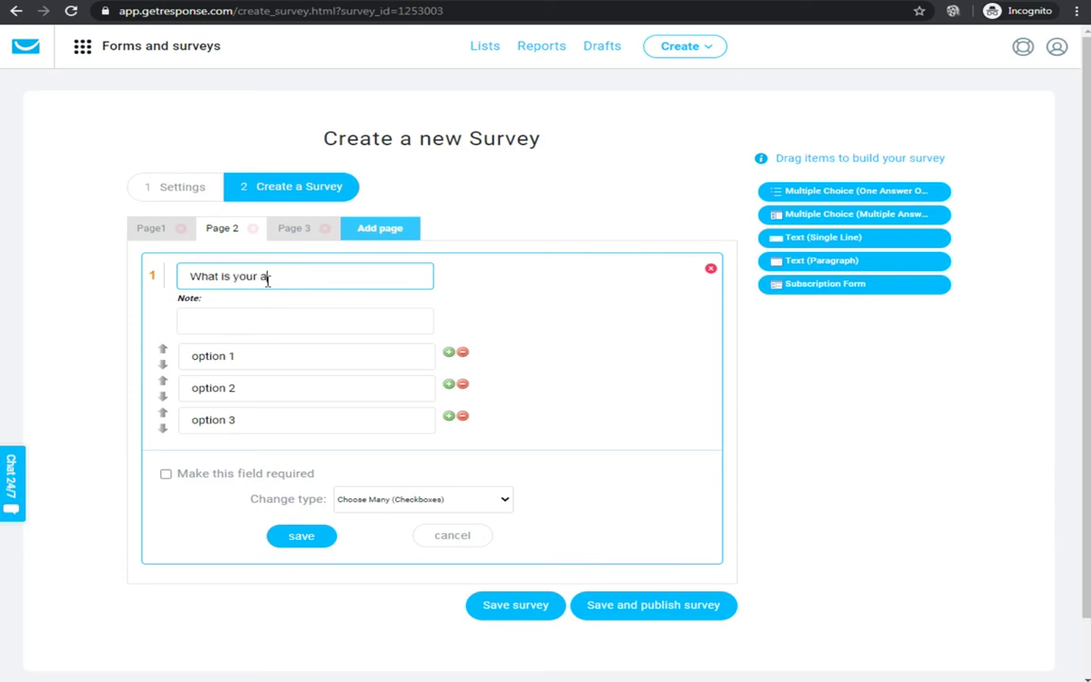
type("ge range")
key("BackSpace")
key("BackSpace")
key("BackSpace")
key("BackSpace")
key("BackSpace")
key("BackSpace")
key("BackSpace")
type("e ?")
Set the age question's three answer options to "18-25", "25-35" and "35-45", and save the question
left_click(262, 356)
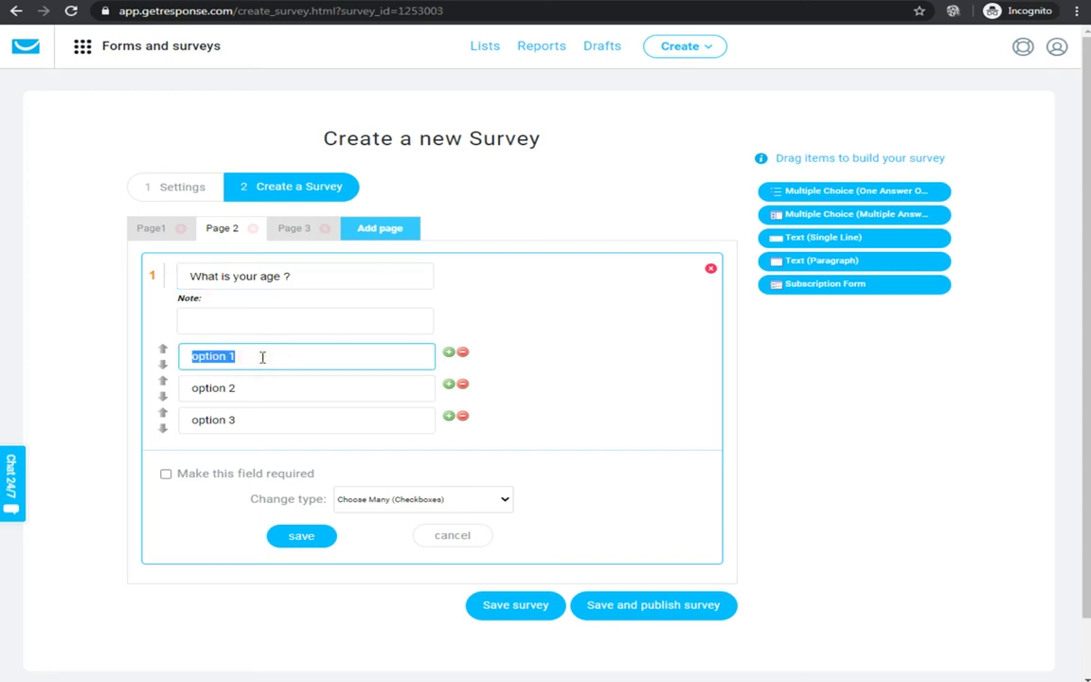
type("18-25")
left_click_drag(282, 394, 98, 396)
type("25-")
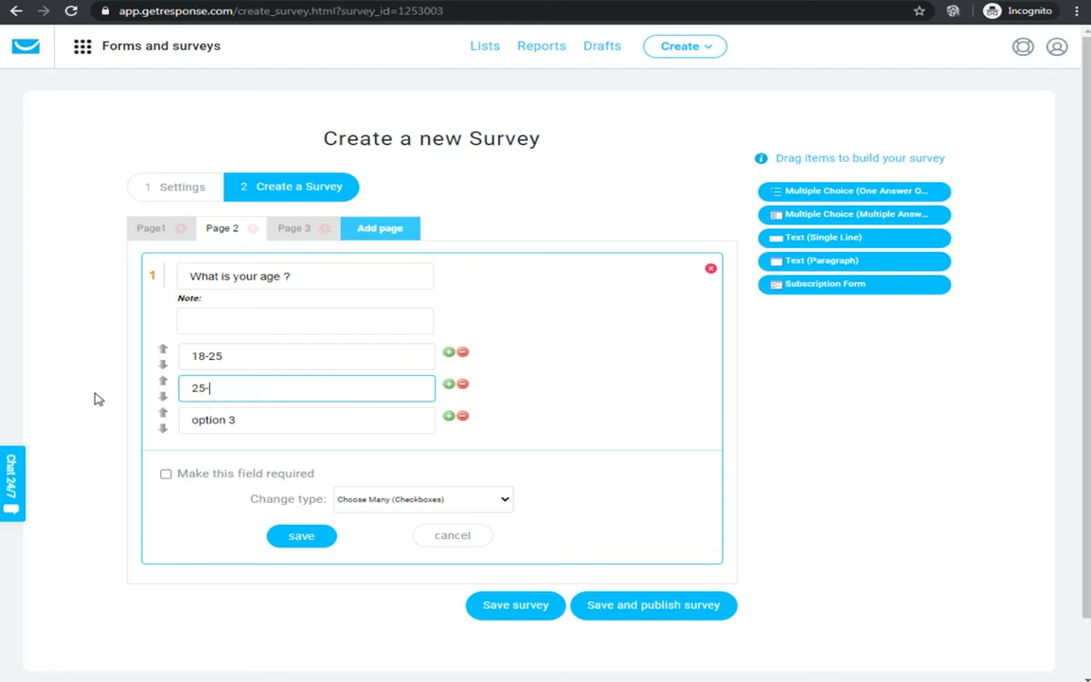
type("35")
triple_click(248, 431)
type("35-")
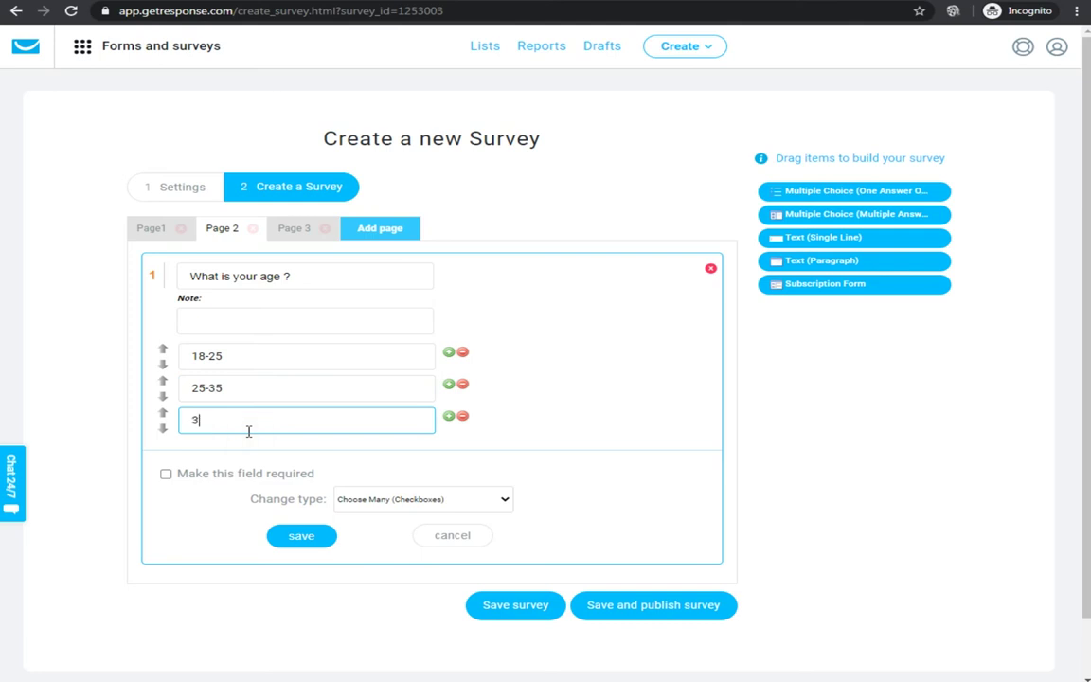
type("45")
left_click_drag(229, 355, 142, 357)
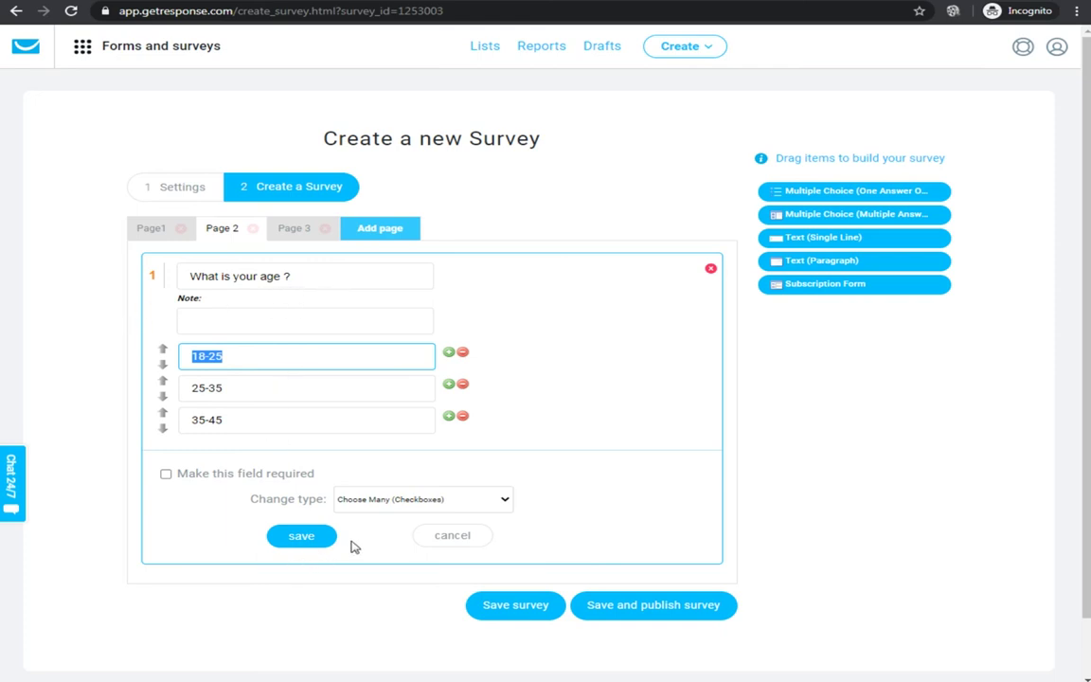
left_click(302, 537)
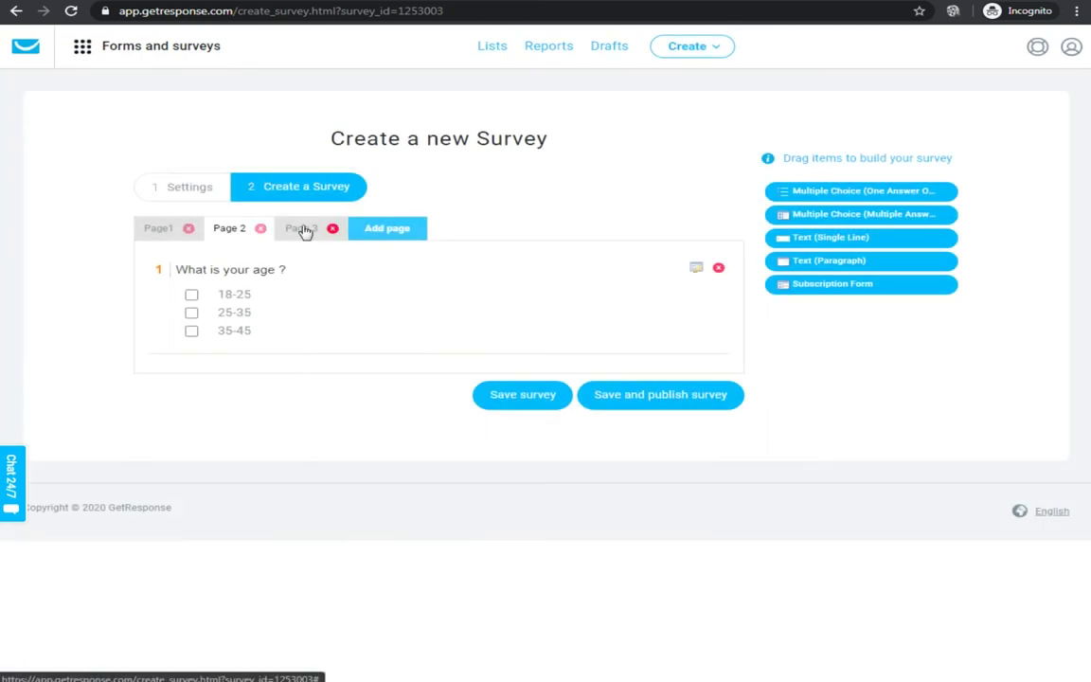
Add a subscription form to the survey's third page
left_click(301, 229)
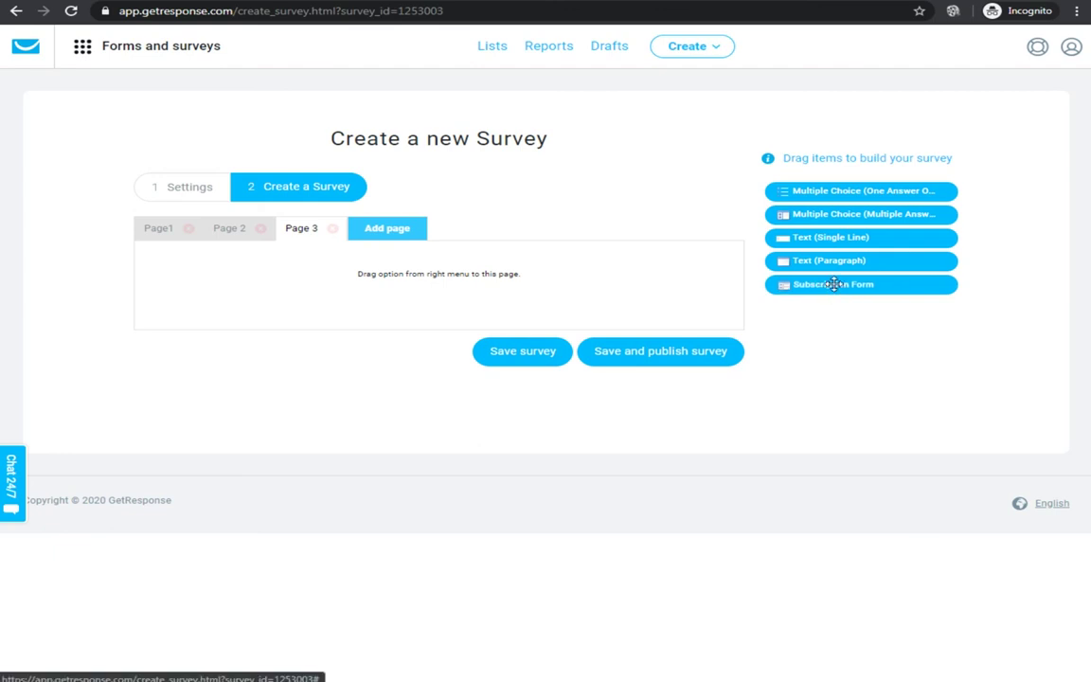
left_click_drag(834, 286, 358, 288)
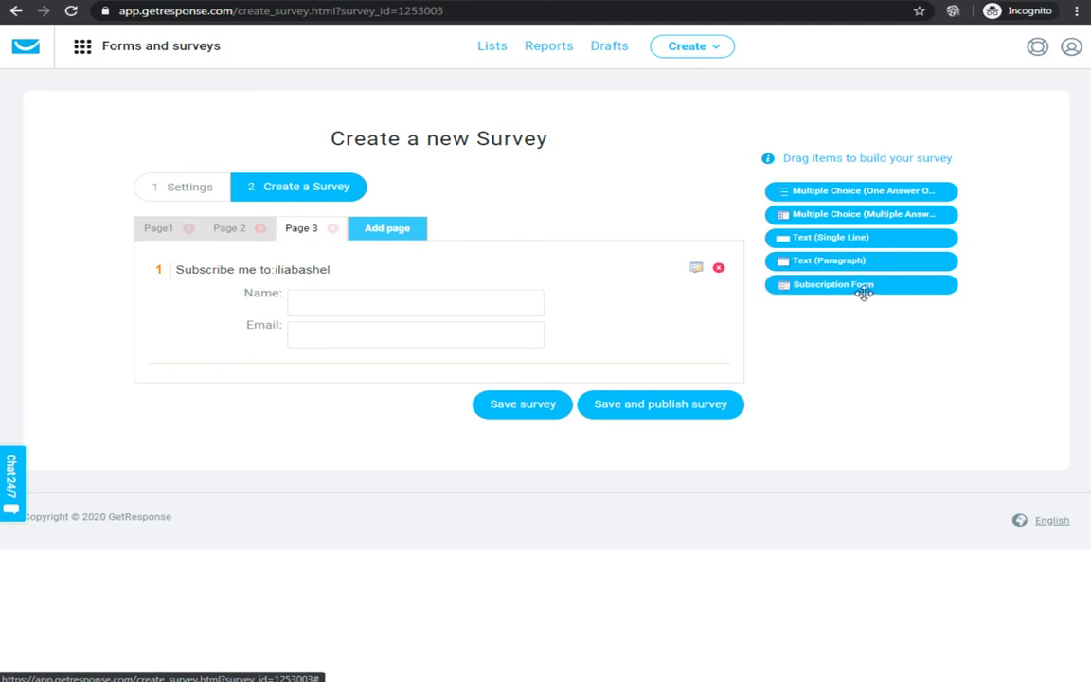
left_click(310, 302)
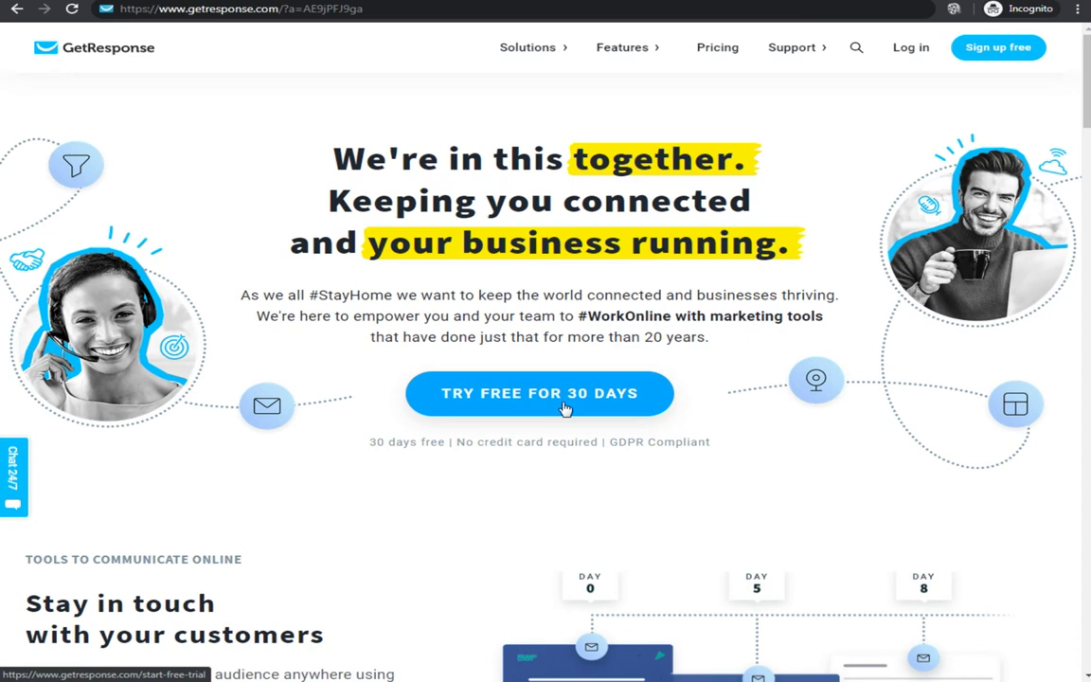
Open the GetResponse pricing page and compare the monthly prices and features of the available plans
left_click(382, 9)
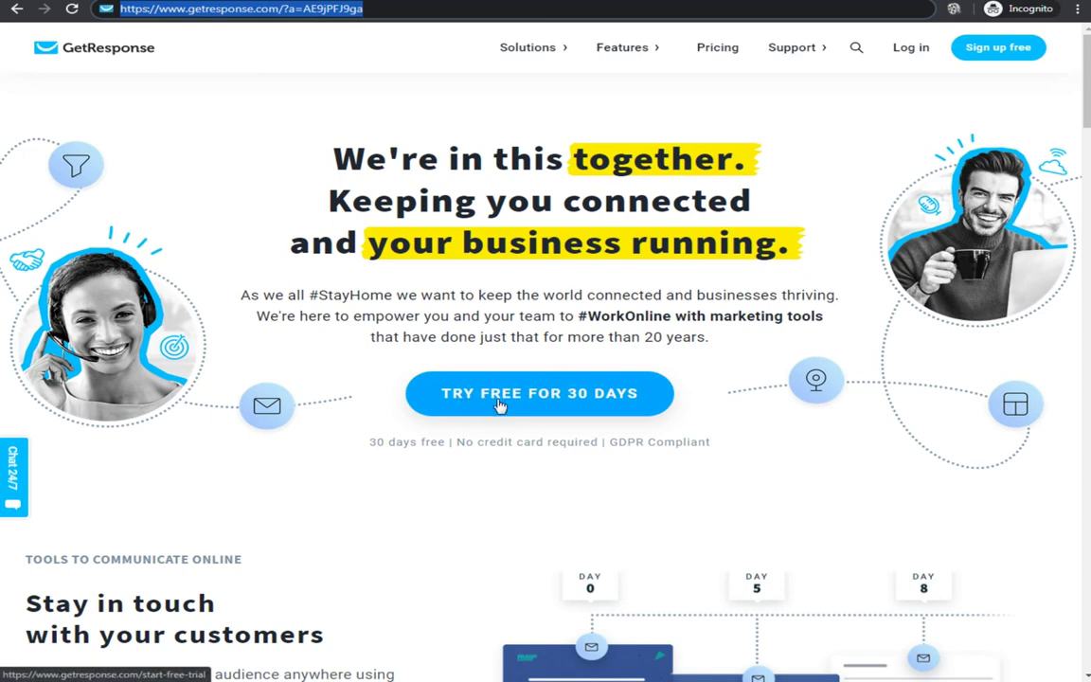
mouse_move(686, 54)
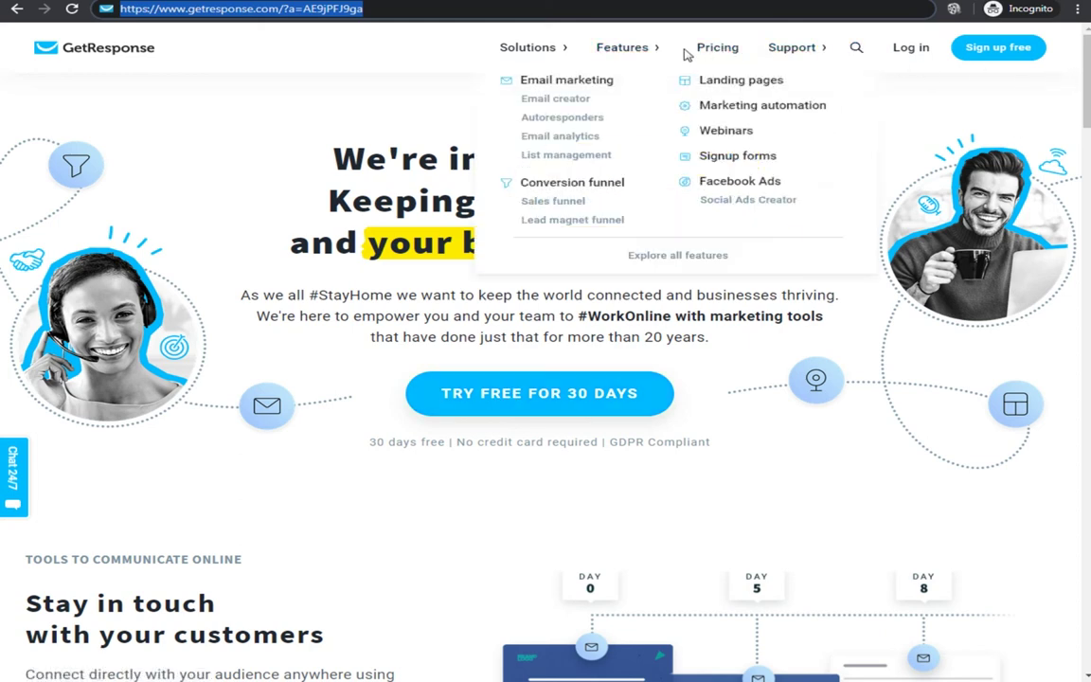
left_click(727, 53)
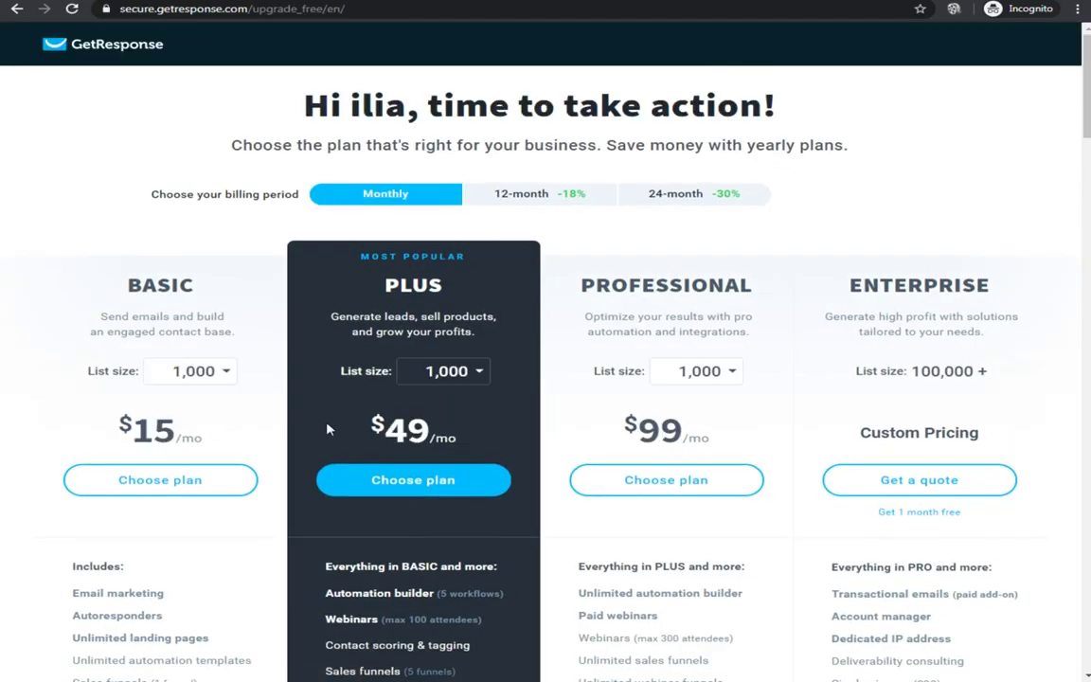
scroll(691, 434, "down", 3)
scroll(692, 434, "up", 3)
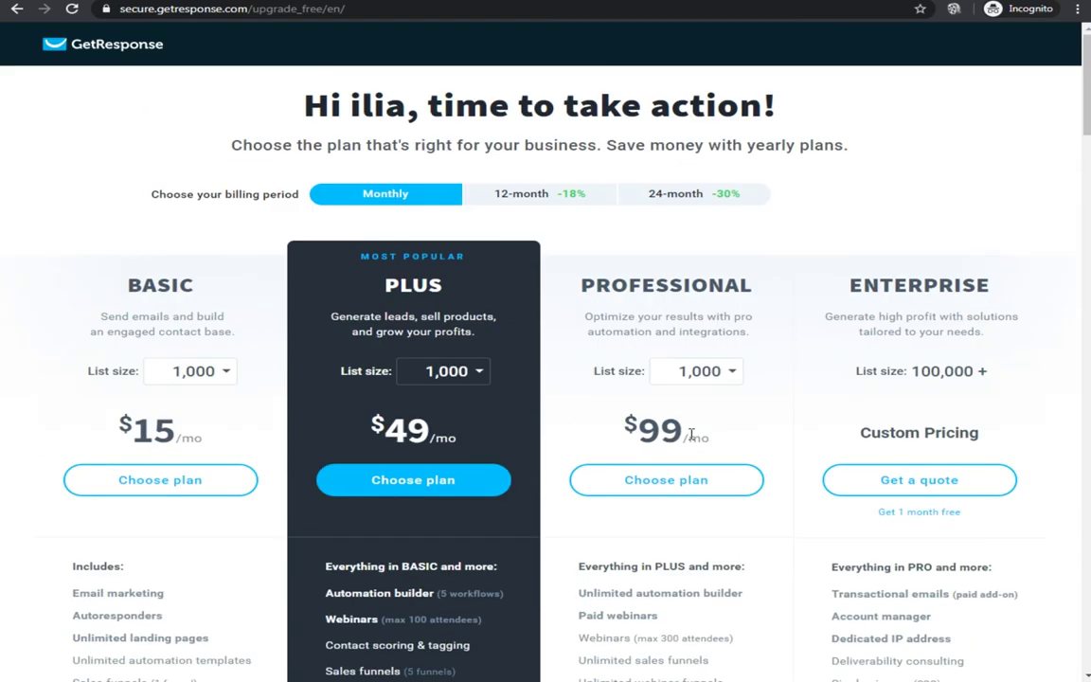